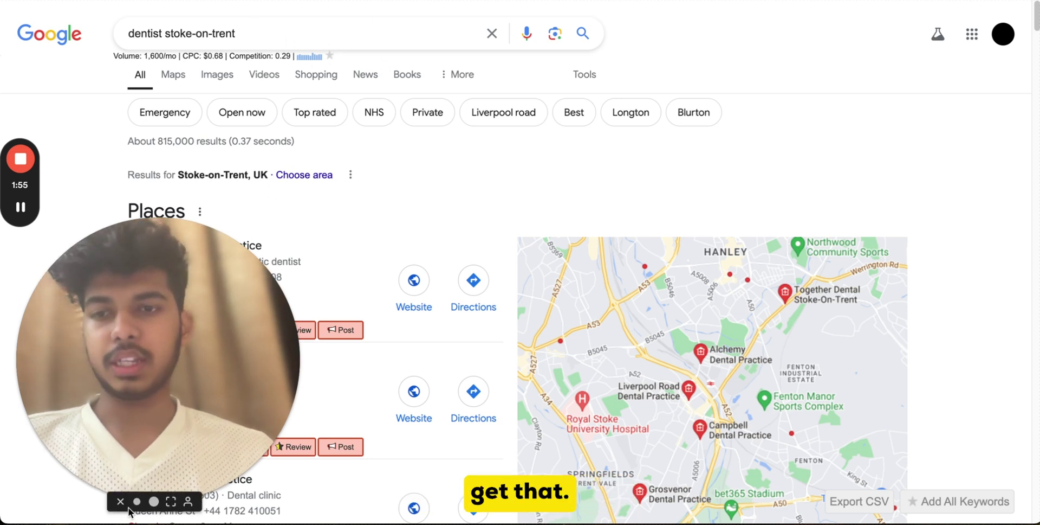
# Review the Places results for "dentist stoke-on-trent" and open the full list of local businesses
pyautogui.click(128, 499)
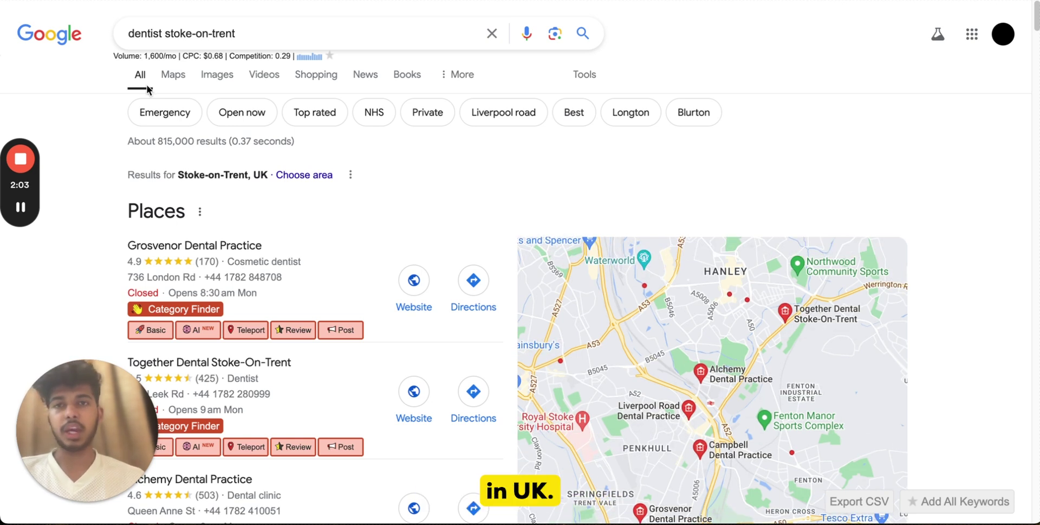
pyautogui.scroll(-4, 221, 86)
pyautogui.scroll(1, 222, 87)
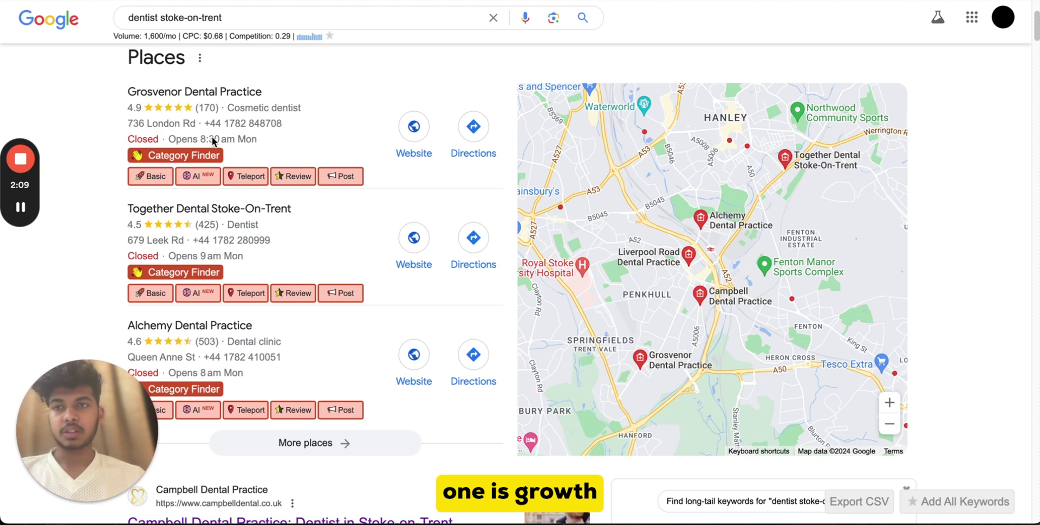
pyautogui.scroll(-1, 227, 172)
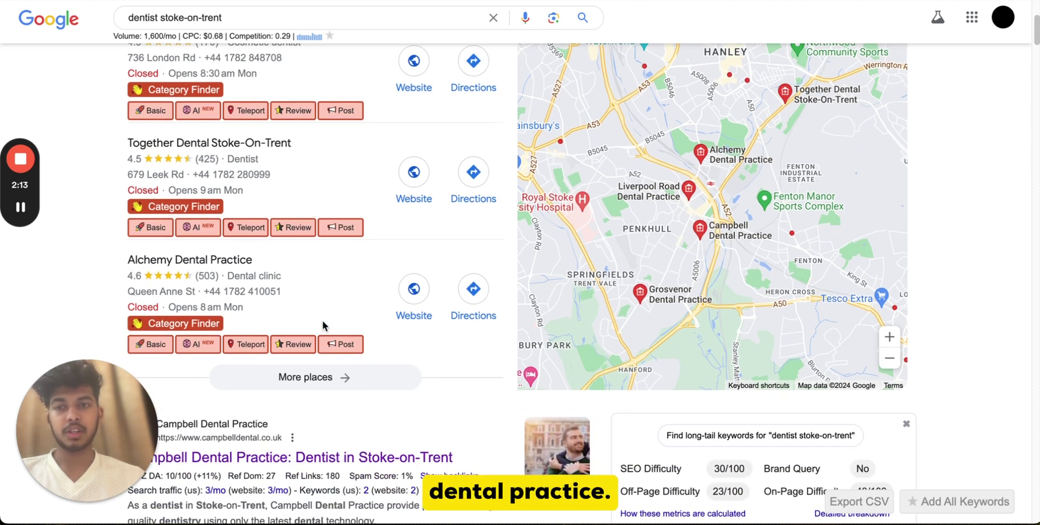
pyautogui.click(304, 377)
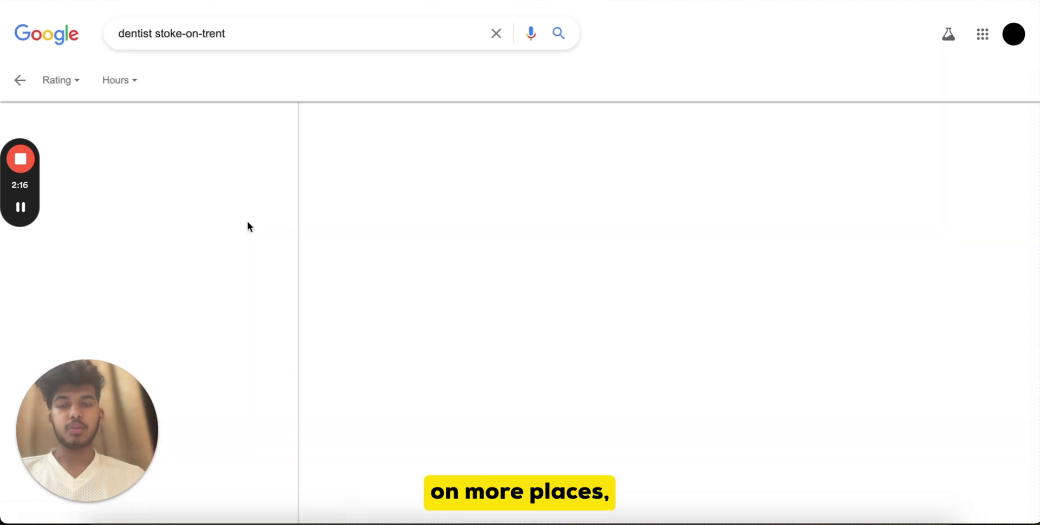
# Look through the competing dental practices in the list and open the Grosvenor Dental Practice profile
pyautogui.moveTo(104, 410); pyautogui.dragTo(467, 426)
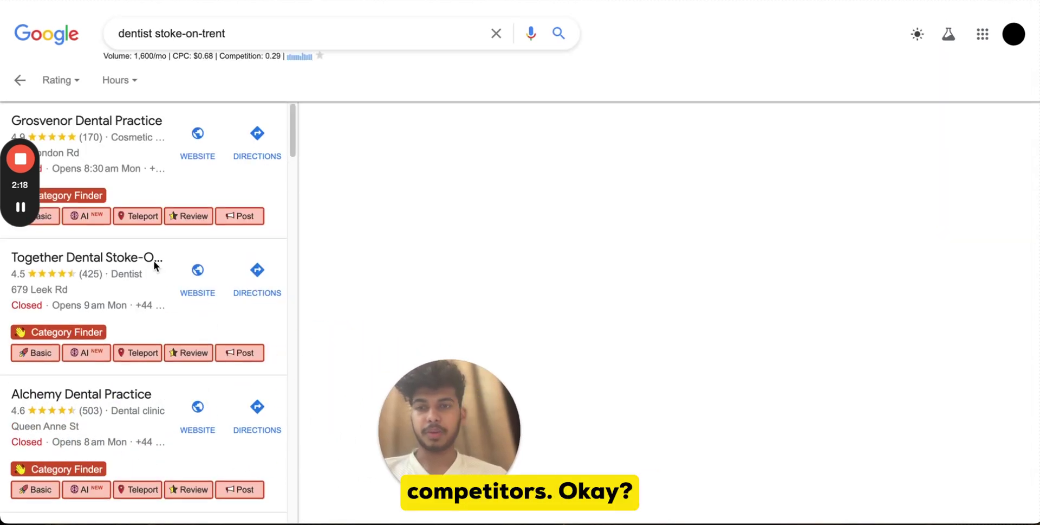
pyautogui.scroll(-5, 153, 261)
pyautogui.scroll(-5, 153, 261)
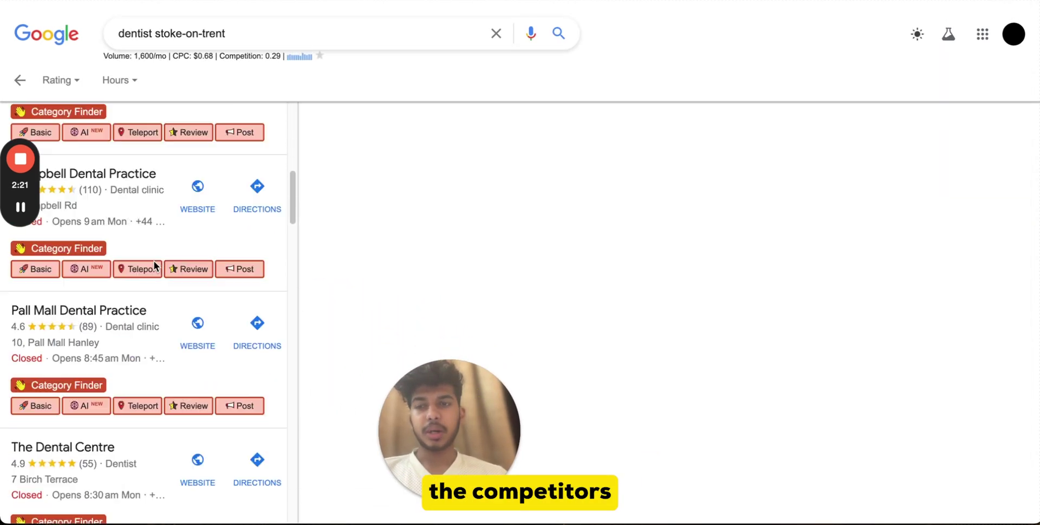
pyautogui.scroll(10, 154, 262)
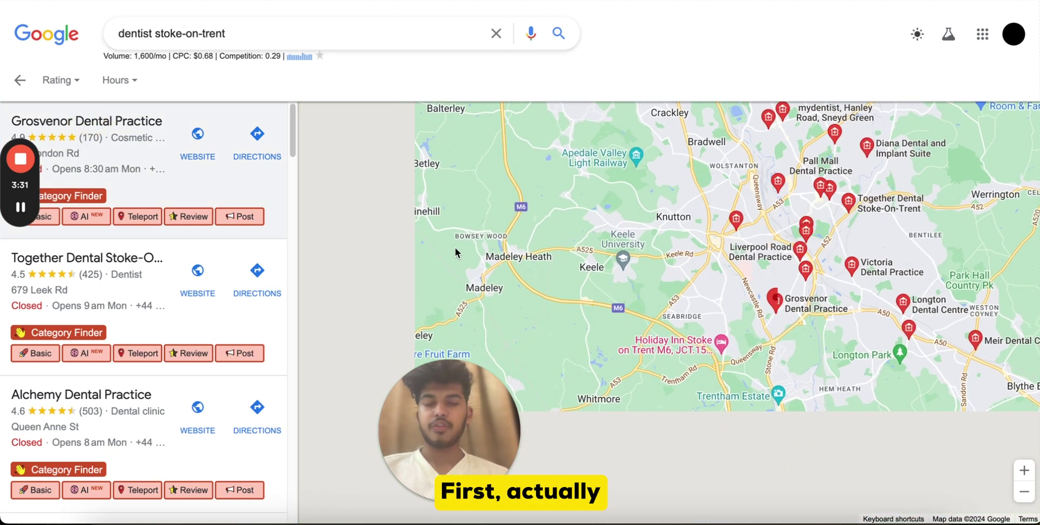
pyautogui.click(87, 121)
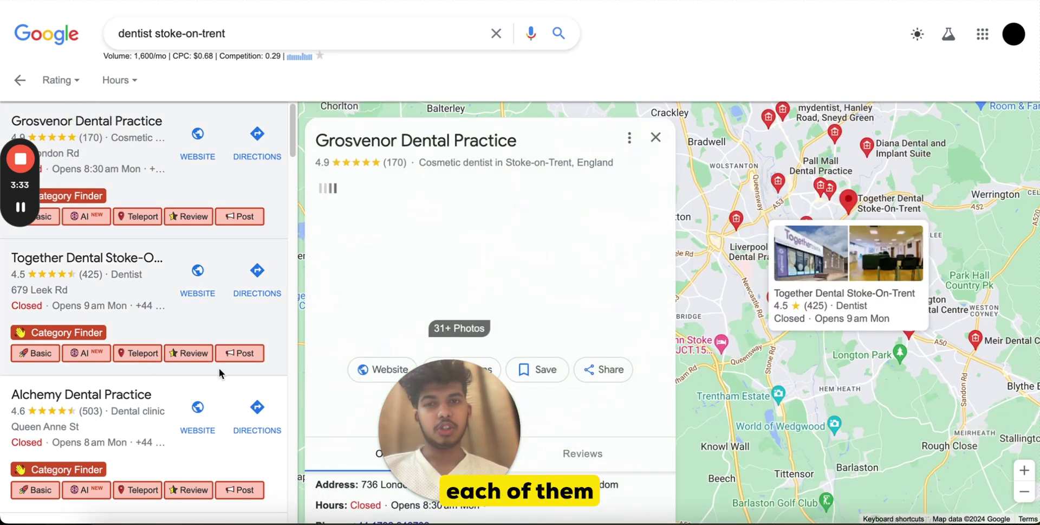
pyautogui.scroll(-4, 501, 163)
pyautogui.scroll(5, 502, 164)
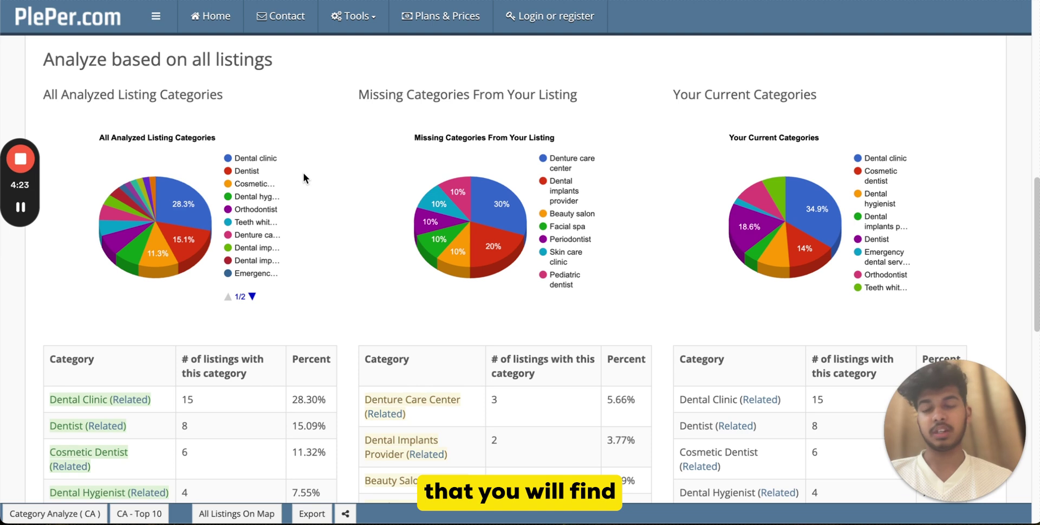
# Run the GMB Category Helper search for Kidsgrove Dental & Implant Centre with the keyword "dentist near me"
pyautogui.scroll(15, 329, 180)
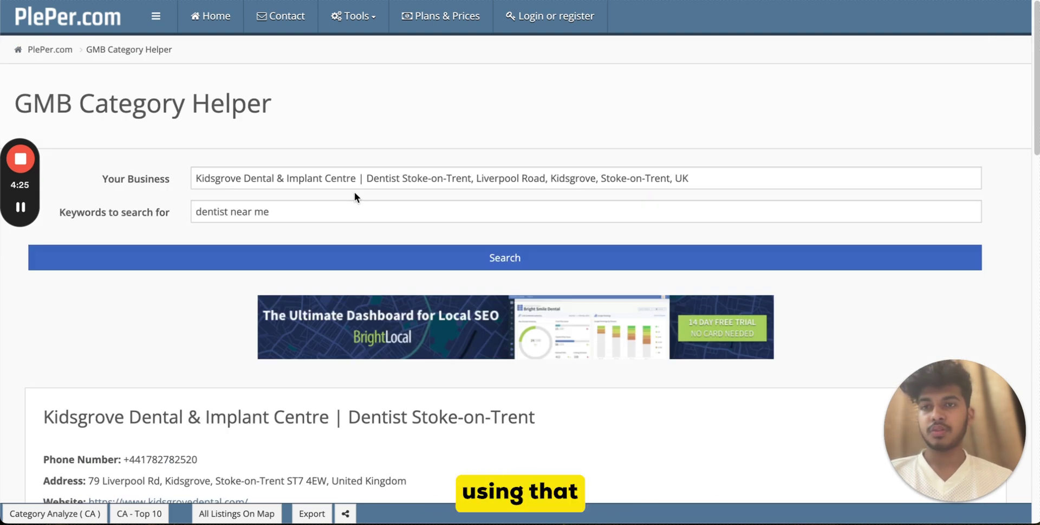
pyautogui.click(392, 117)
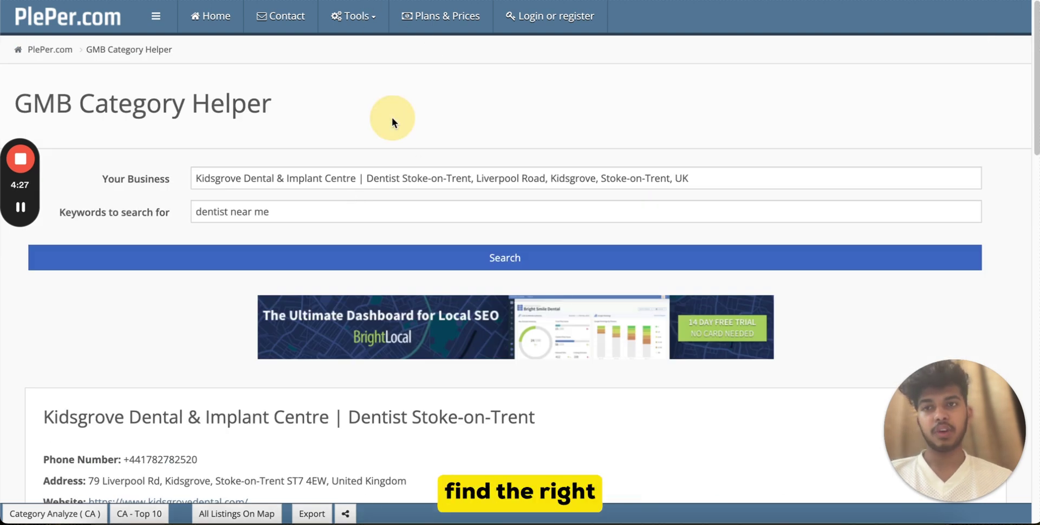
pyautogui.click(369, 19)
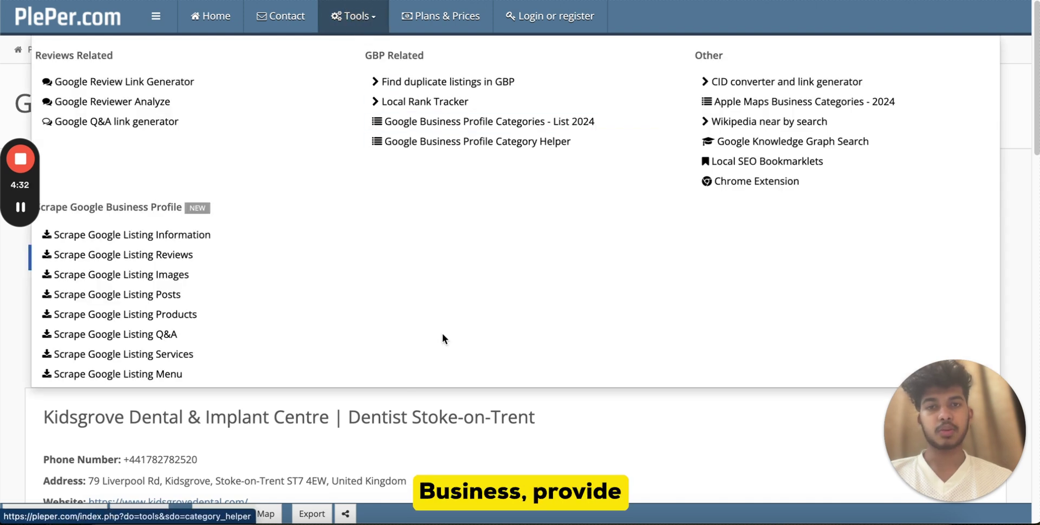
pyautogui.click(398, 430)
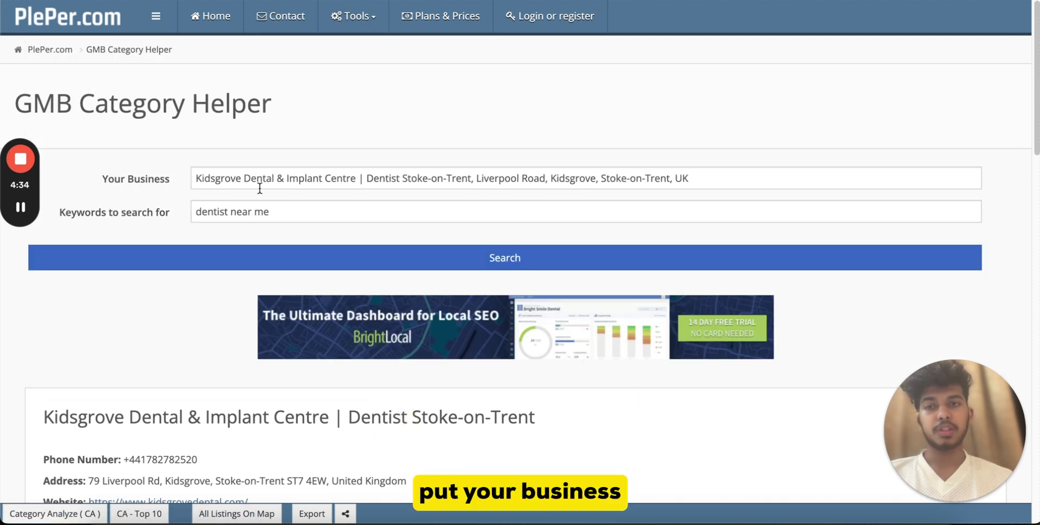
pyautogui.click(414, 260)
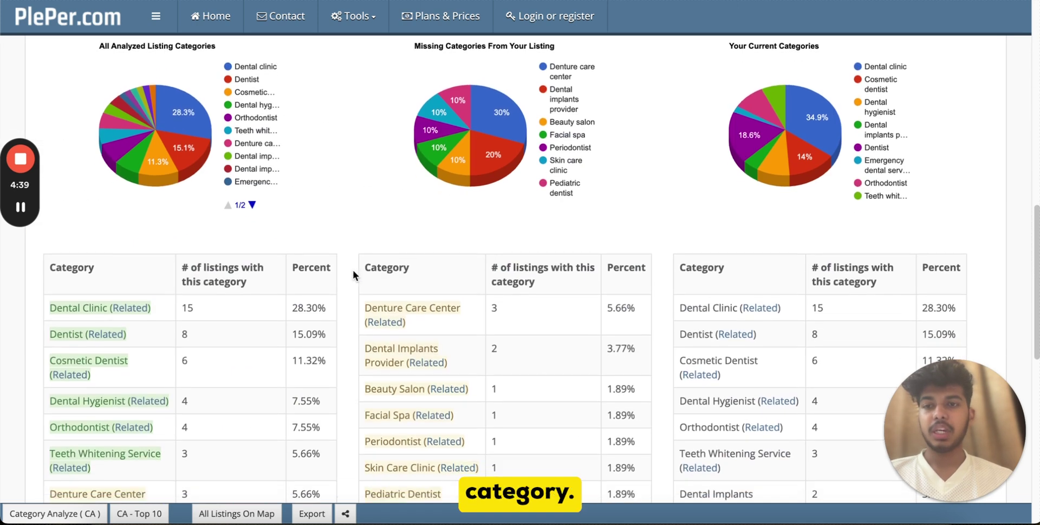
# Examine the charts and tables of all analyzed, missing and current categories in the all-listings analysis
pyautogui.scroll(-2, 231, 227)
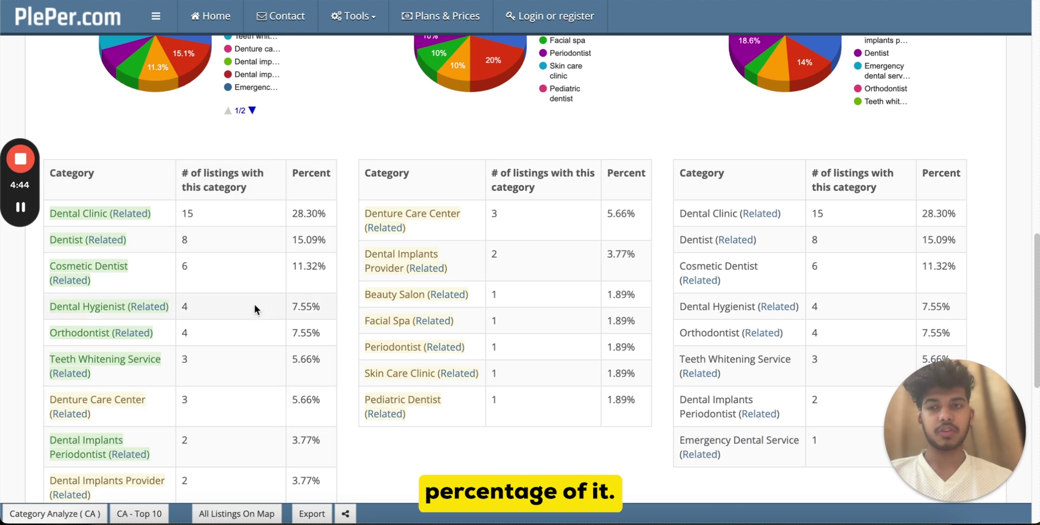
pyautogui.scroll(-1, 191, 223)
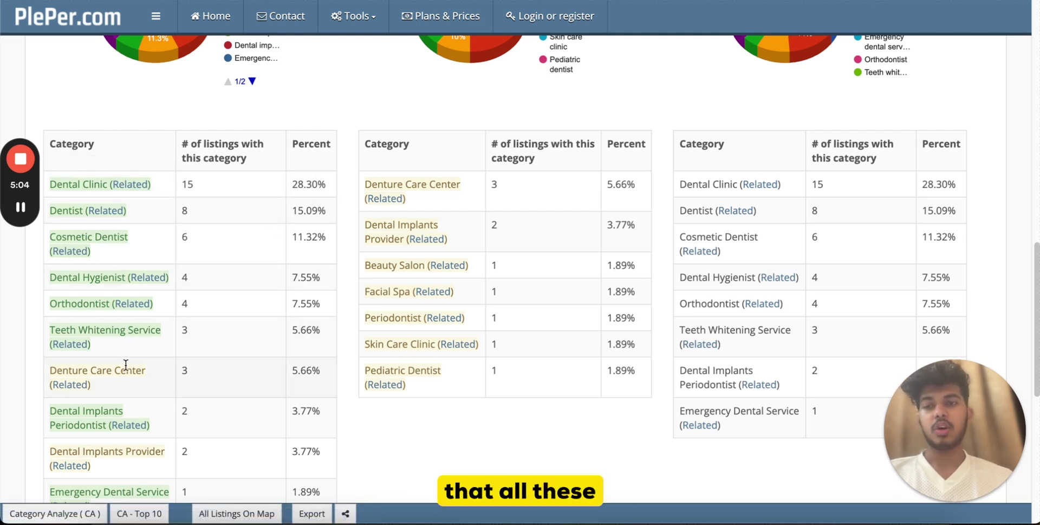
pyautogui.scroll(-2, 125, 359)
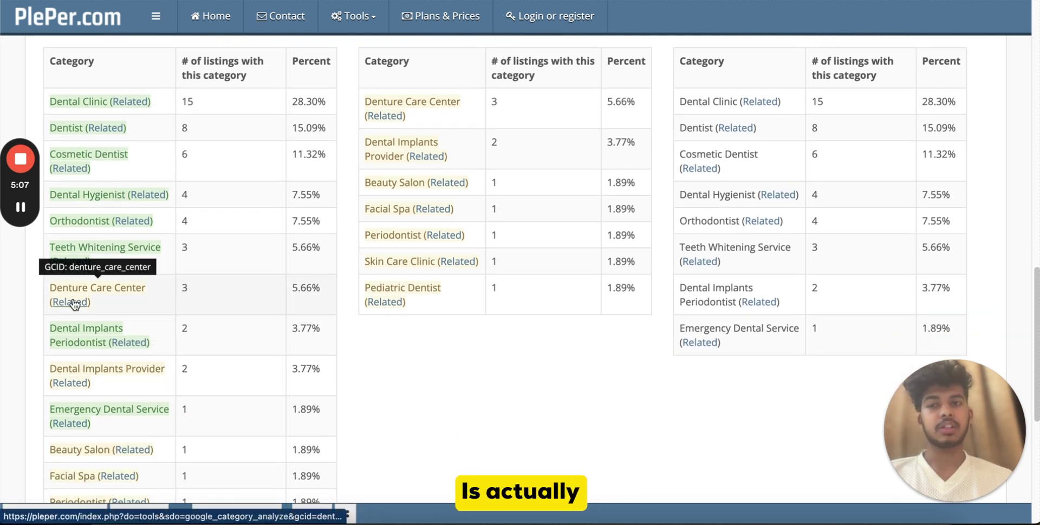
pyautogui.scroll(-8, 86, 262)
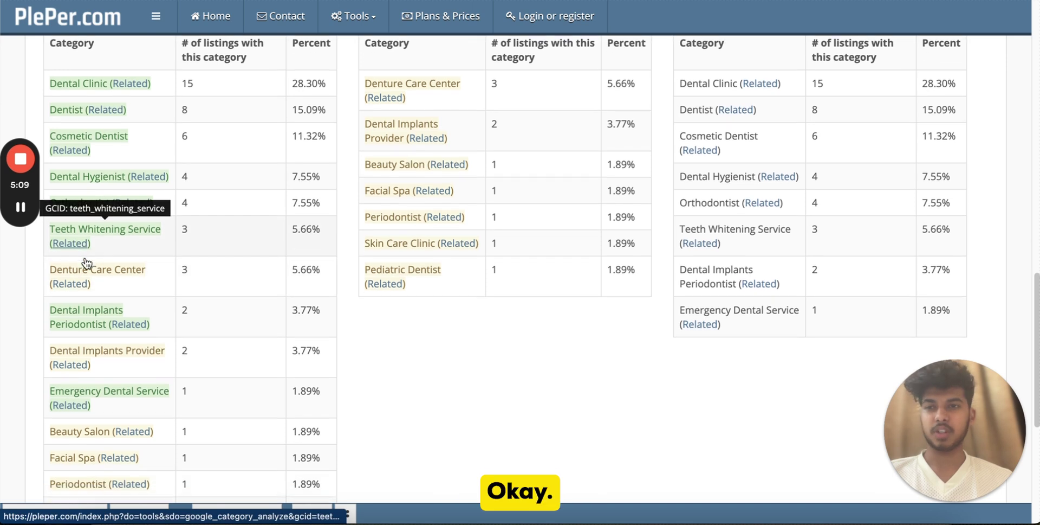
pyautogui.scroll(20, 86, 260)
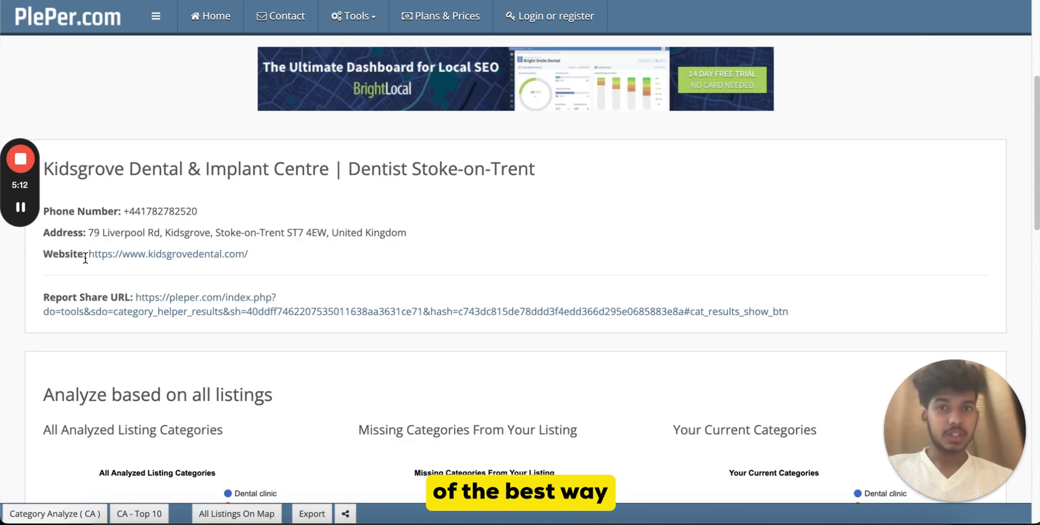
pyautogui.scroll(1, 86, 258)
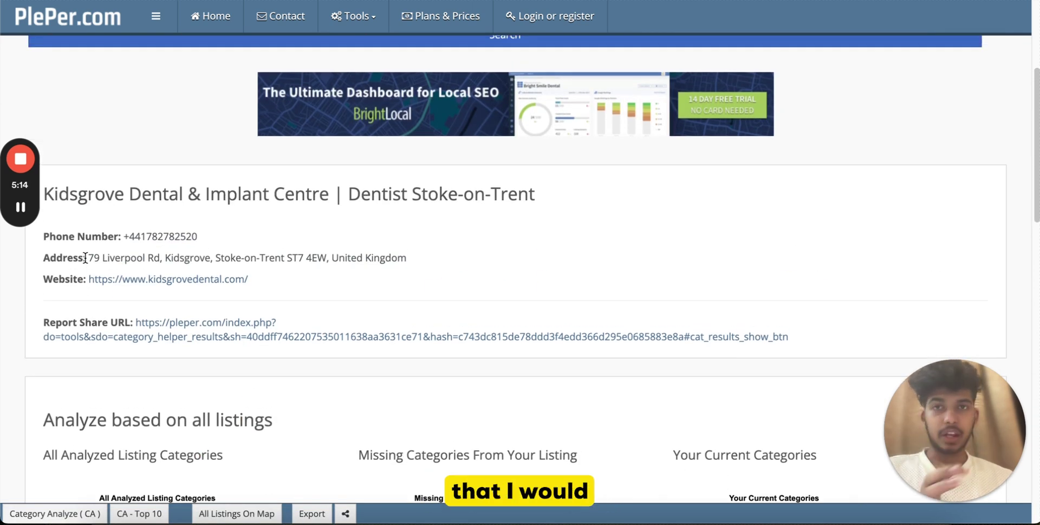
pyautogui.scroll(5, 86, 258)
pyautogui.scroll(-10, 86, 263)
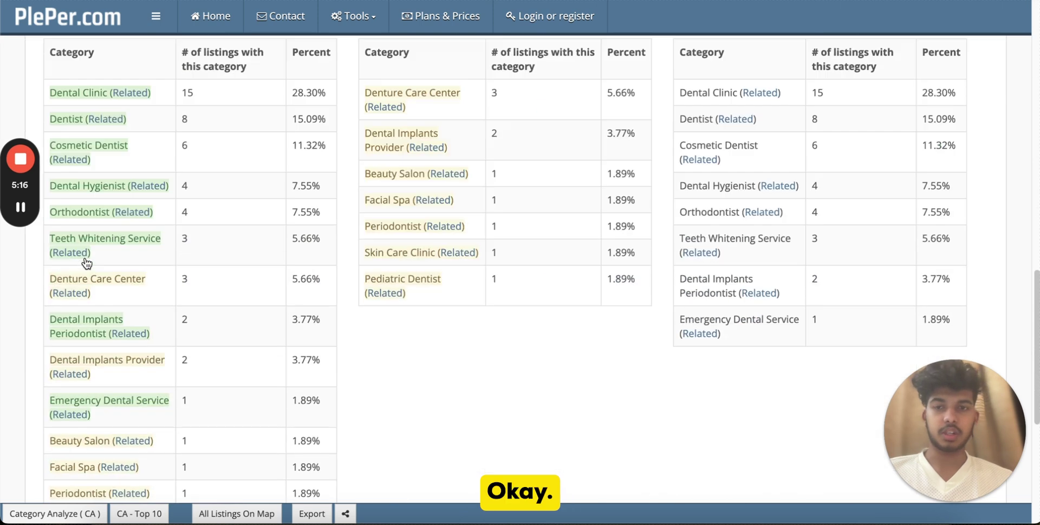
pyautogui.scroll(5, 86, 260)
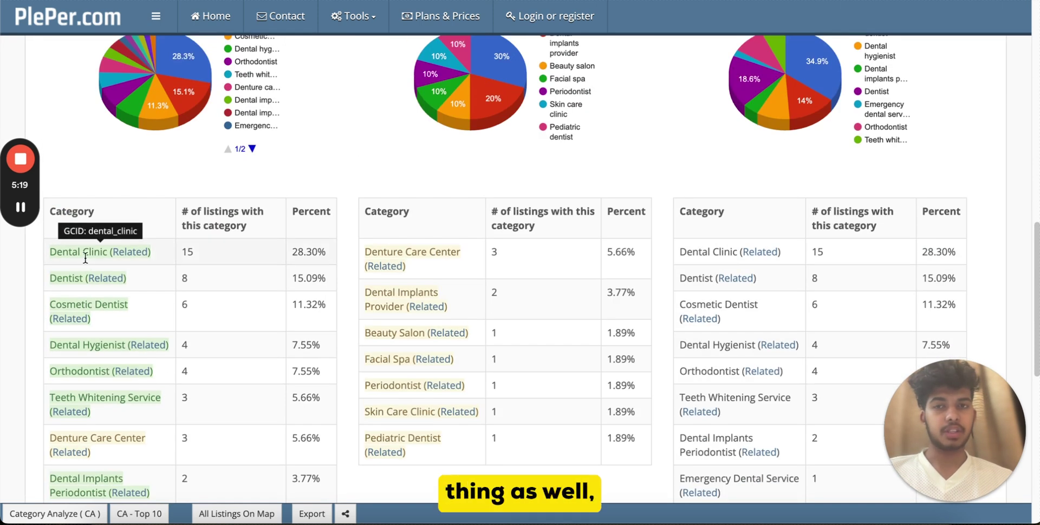
pyautogui.scroll(4, 86, 257)
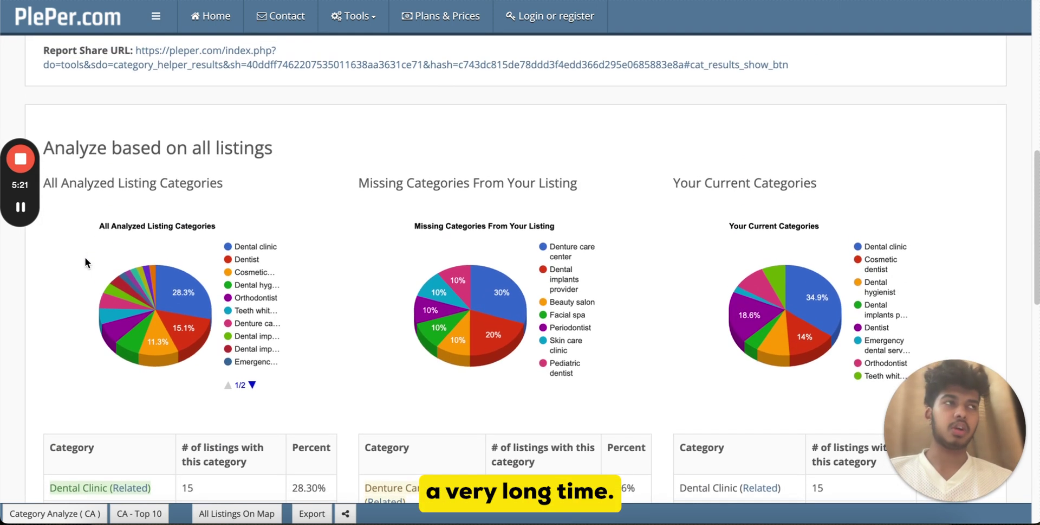
pyautogui.scroll(-10, 214, 222)
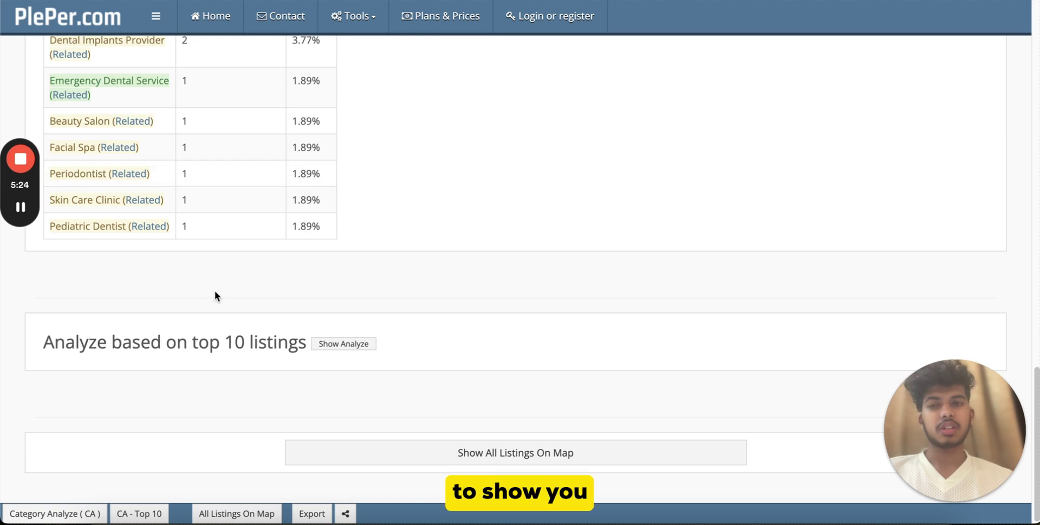
pyautogui.scroll(12, 170, 295)
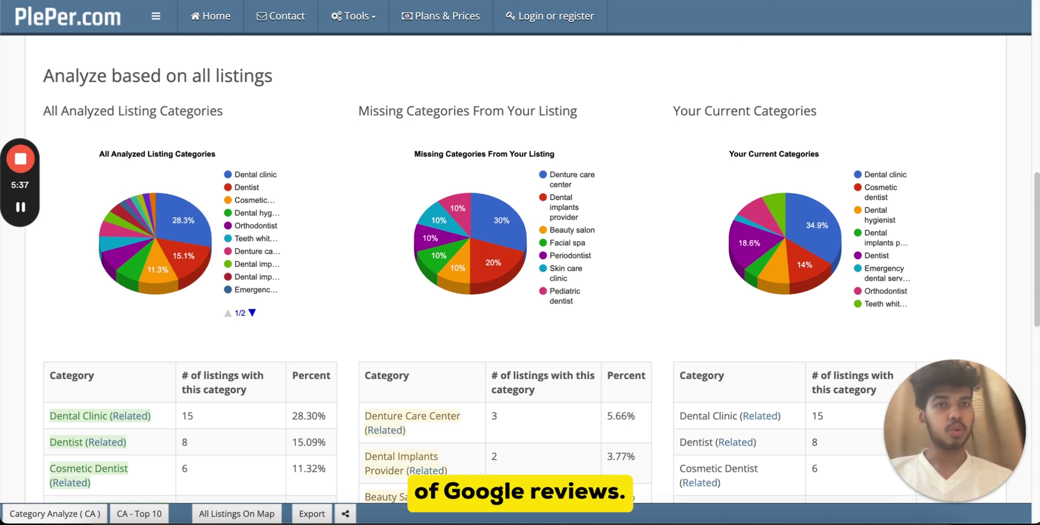
# Return to the Google local results and compare the review counts of the listed dental practices
pyautogui.hotkey('ctrl', 'Tab')
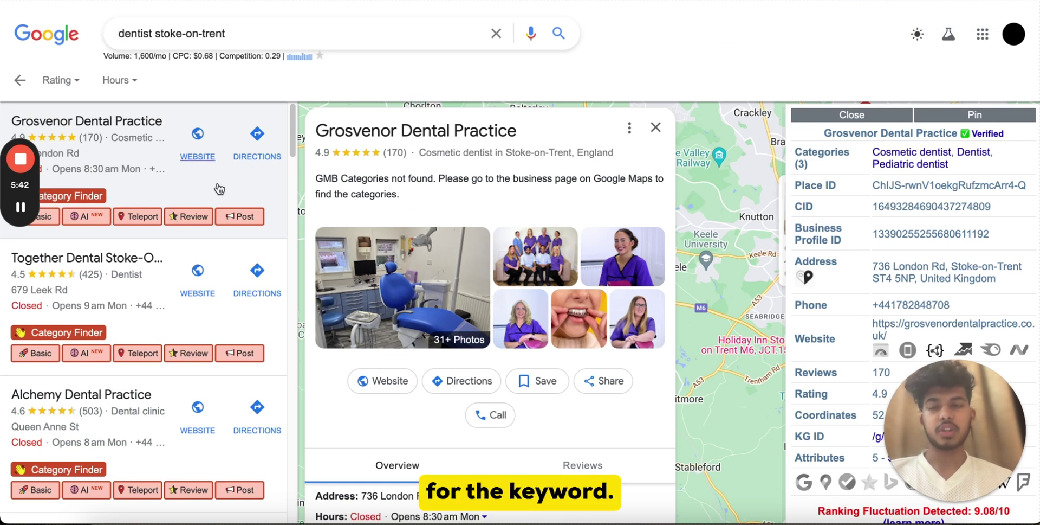
pyautogui.moveTo(2, 187)
pyautogui.moveTo(20, 111); pyautogui.dragTo(1018, 88)
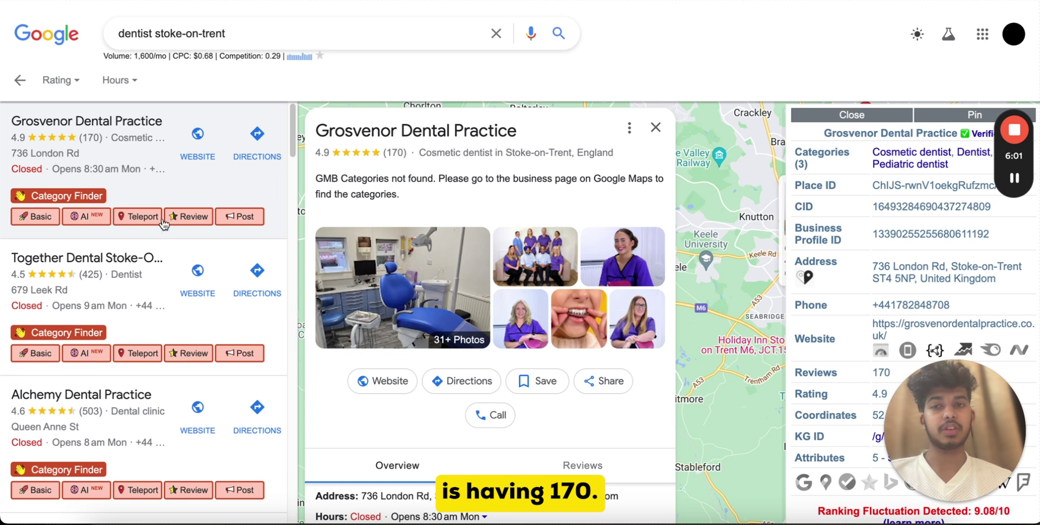
pyautogui.scroll(-2, 114, 181)
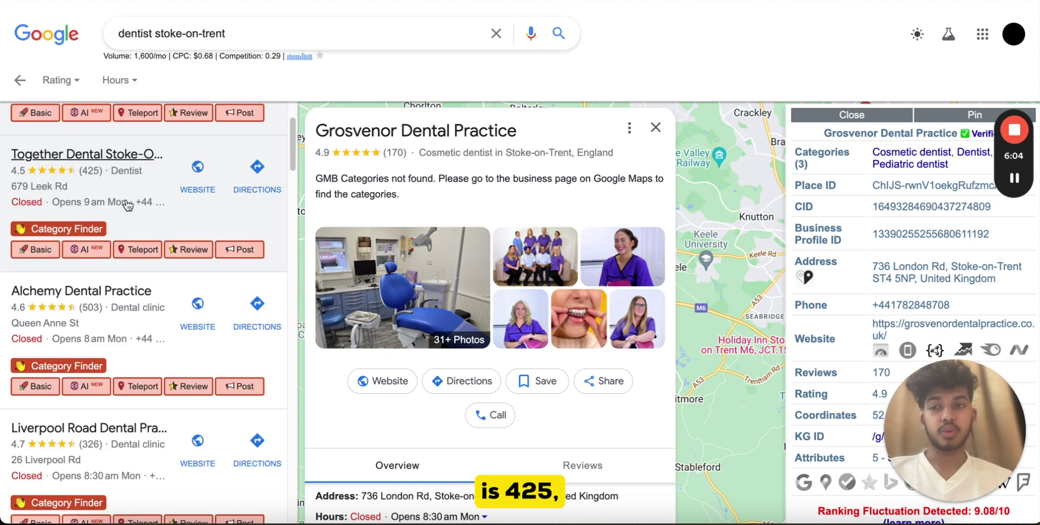
pyautogui.scroll(-6, 128, 205)
pyautogui.scroll(-2, 128, 204)
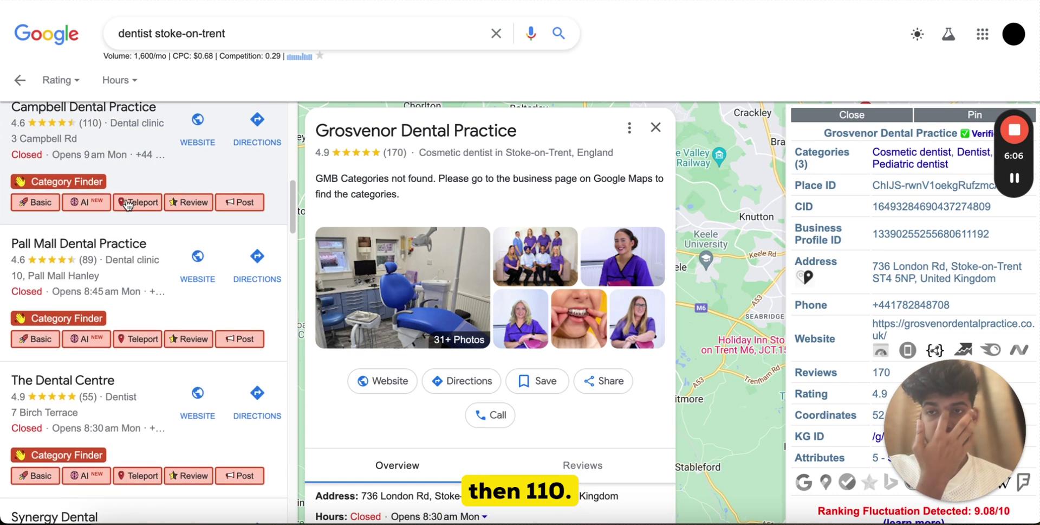
pyautogui.scroll(1, 128, 204)
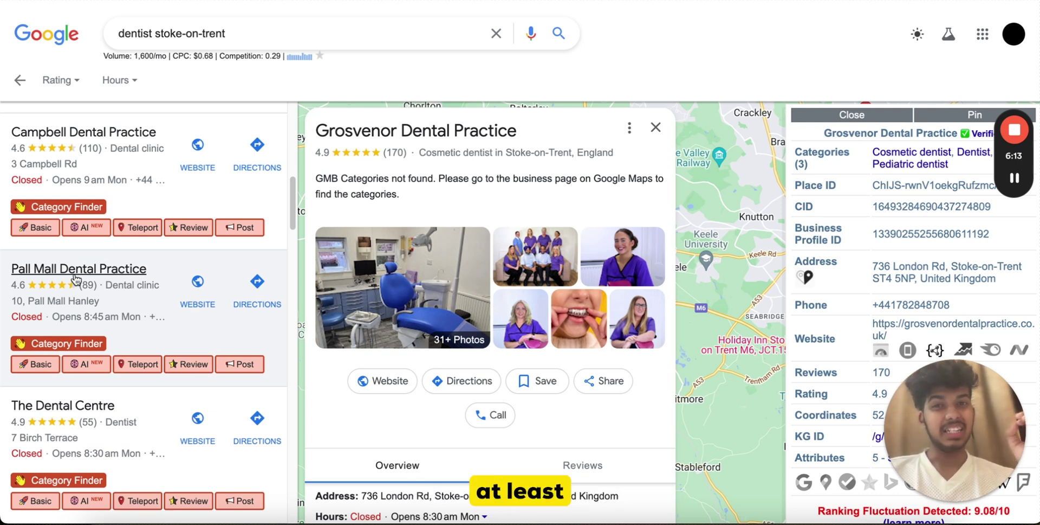
pyautogui.scroll(5, 76, 279)
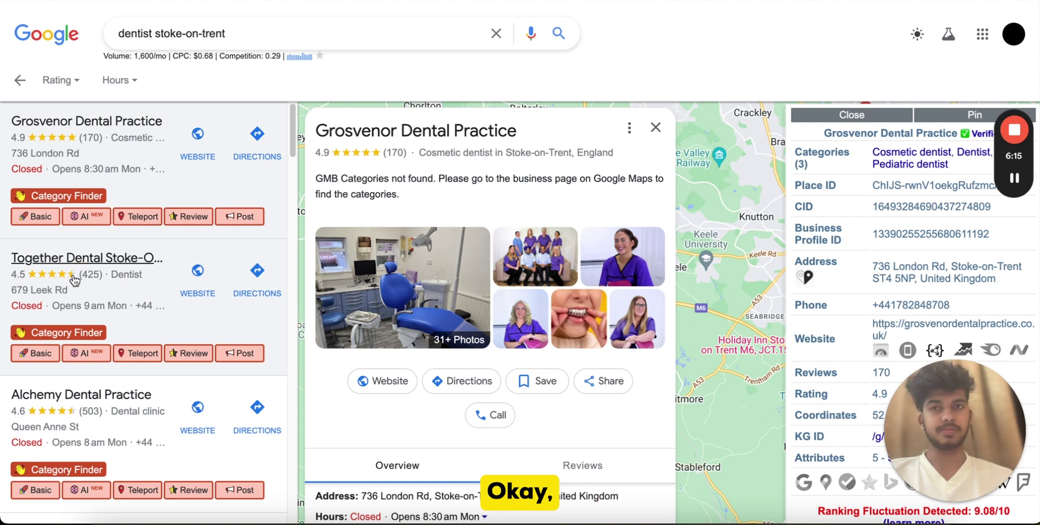
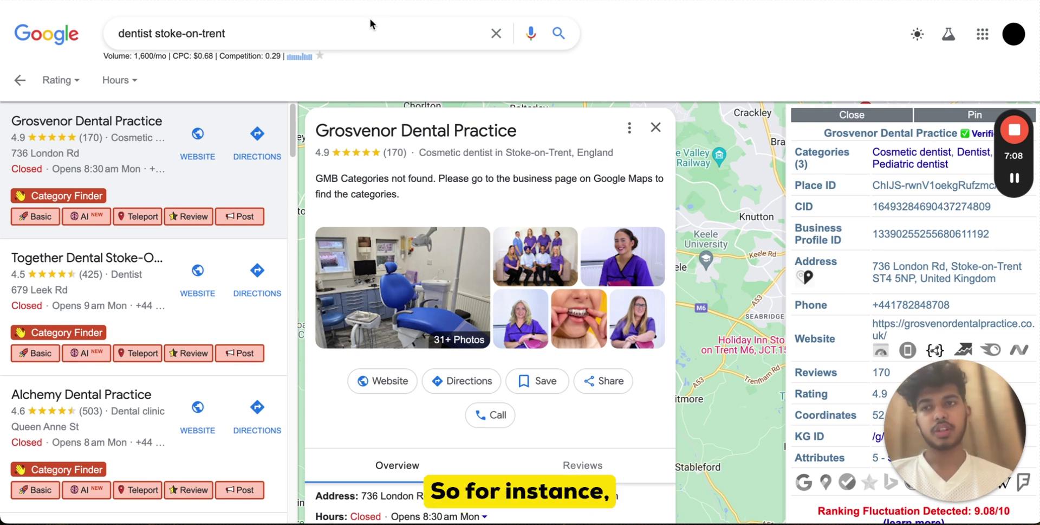
# Open the Liverpool Road Dental Practice profile and look through the lower-ranked practices in the list
pyautogui.scroll(-1, 97, 236)
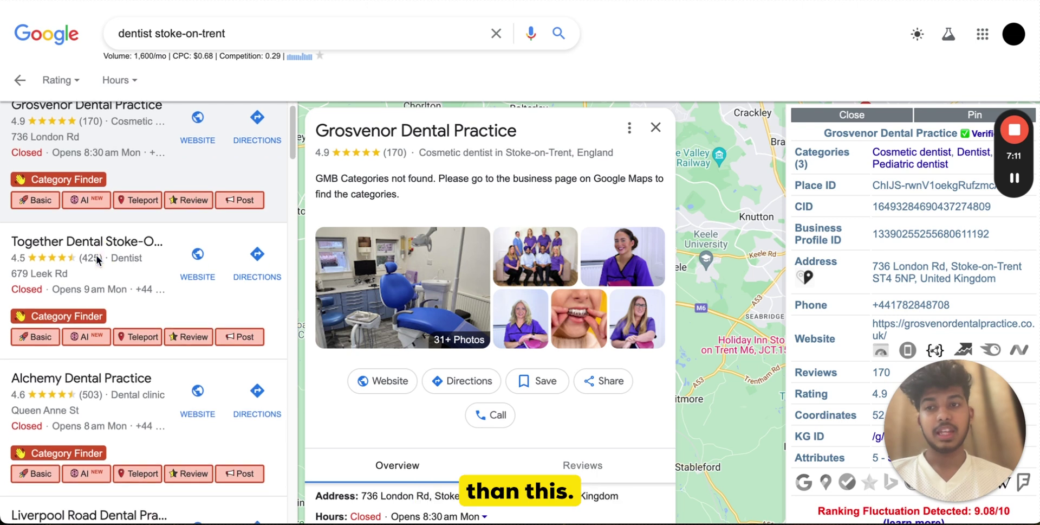
pyautogui.scroll(-5, 112, 309)
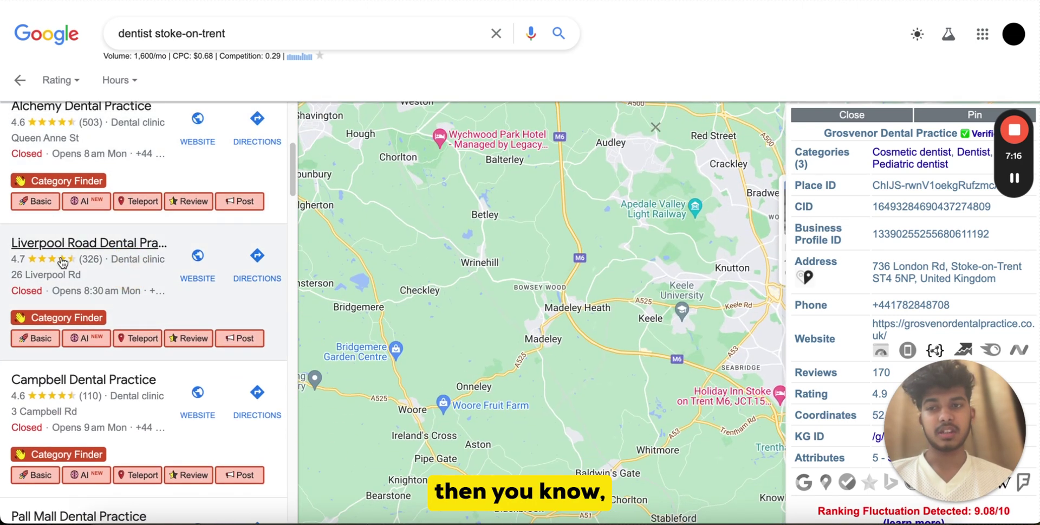
pyautogui.click(133, 284)
pyautogui.scroll(-8, 135, 244)
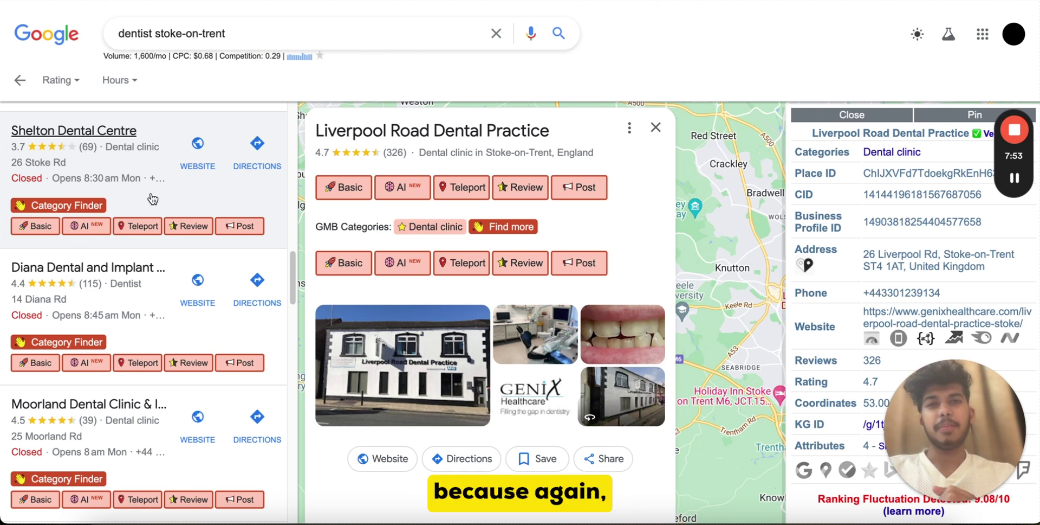
# Switch to the Campbell Dental Practice website, dismiss its patient notice and run the SEO Minion on-page SEO analysis
pyautogui.scroll(5, 152, 199)
pyautogui.scroll(3, 153, 199)
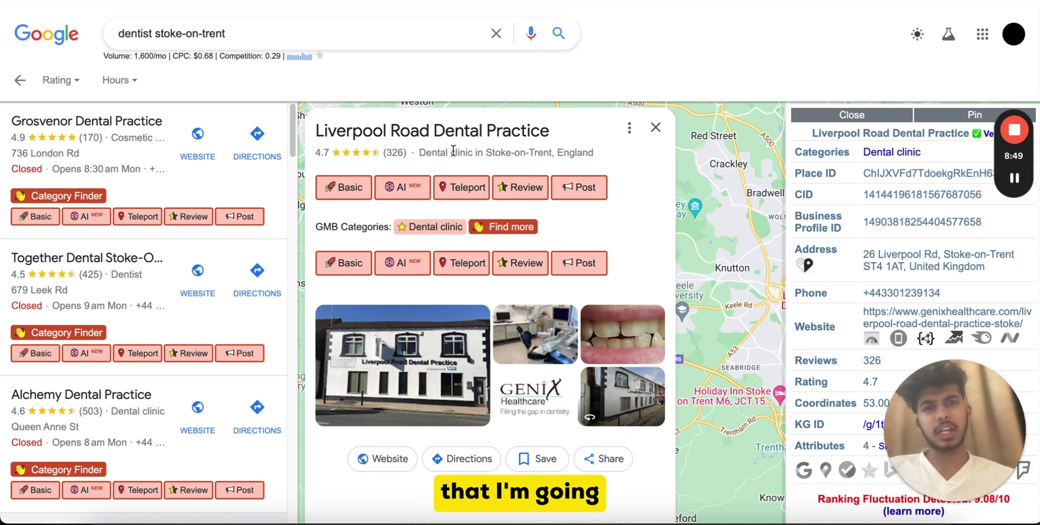
pyautogui.hotkey('ctrl', 'Tab')
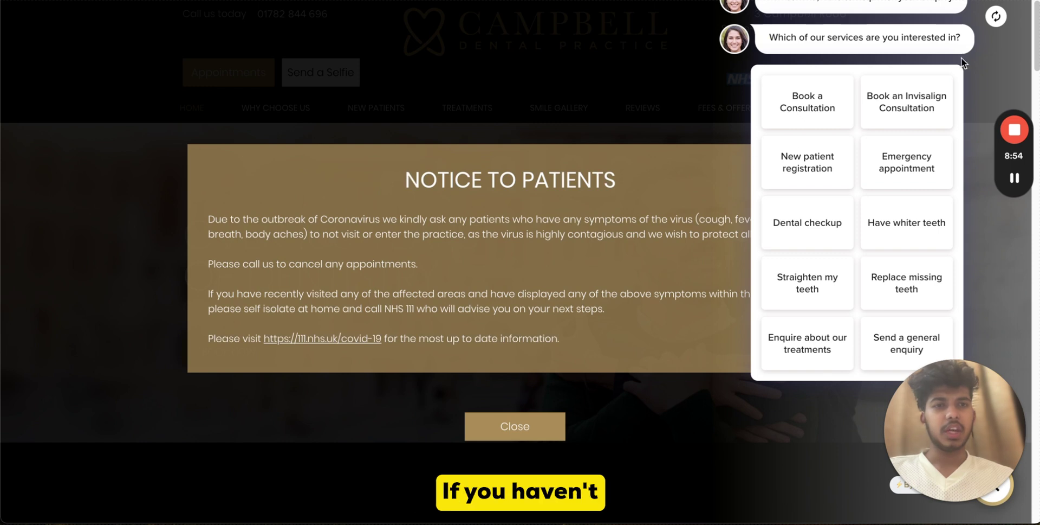
pyautogui.click(569, 425)
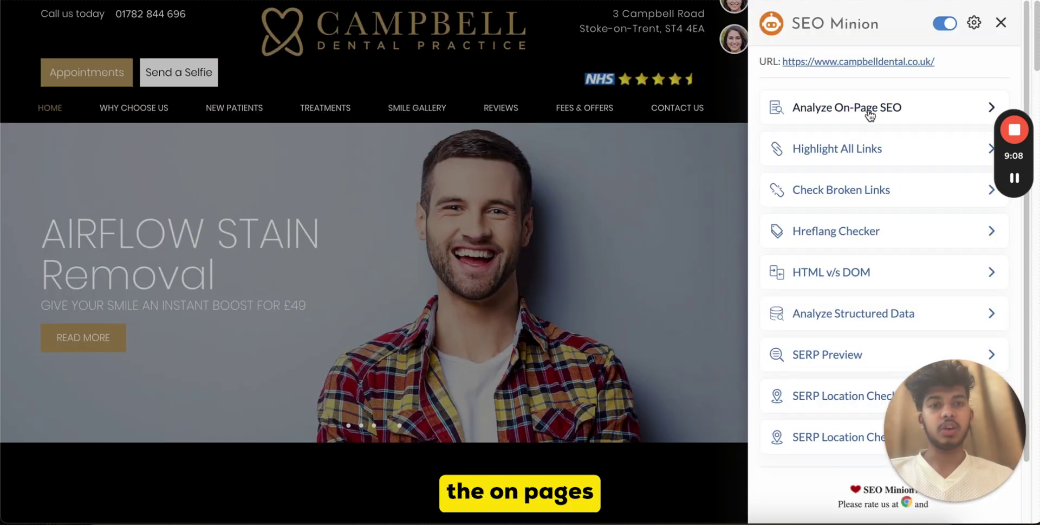
pyautogui.click(805, 107)
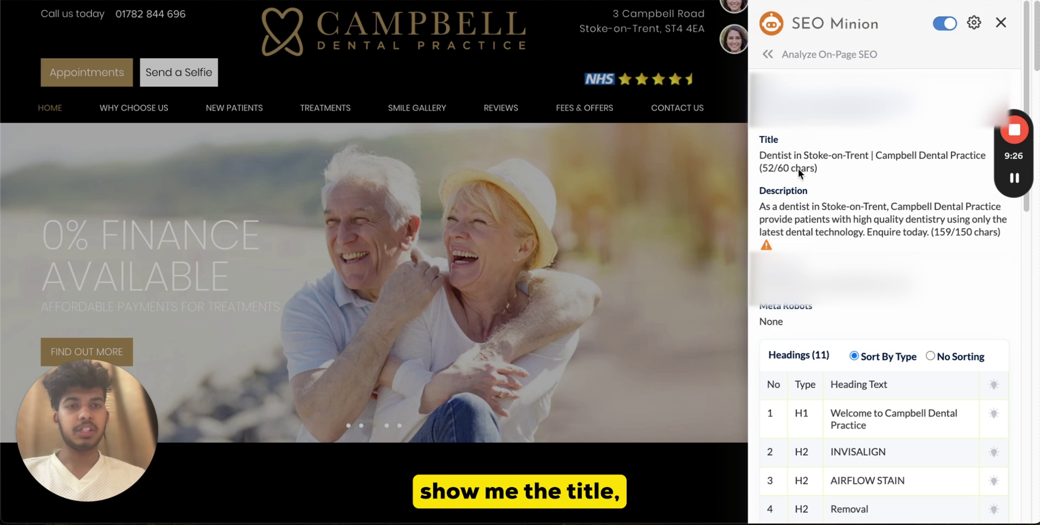
# Expand the report to show all headings and look through its headings, image and Open Graph sections
pyautogui.scroll(-6, 812, 319)
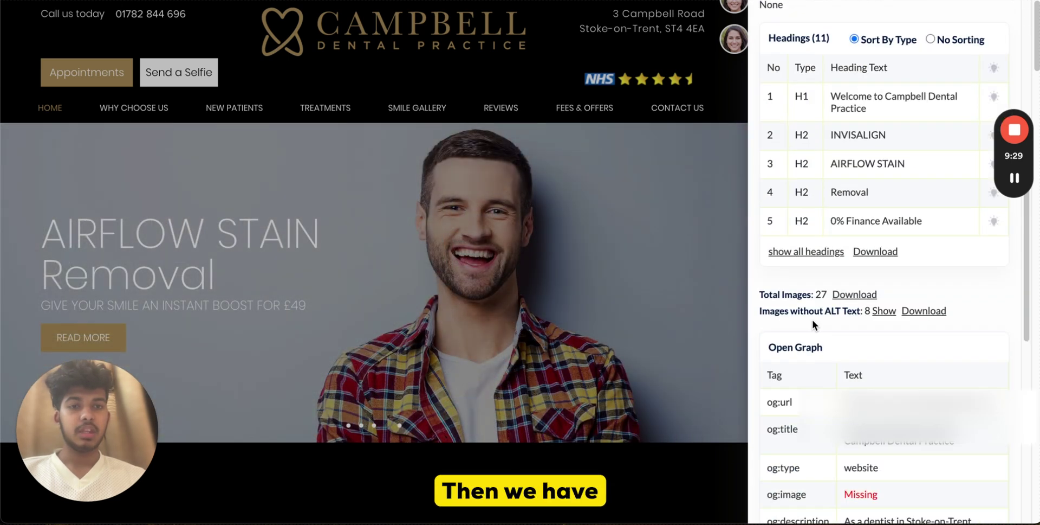
pyautogui.click(818, 250)
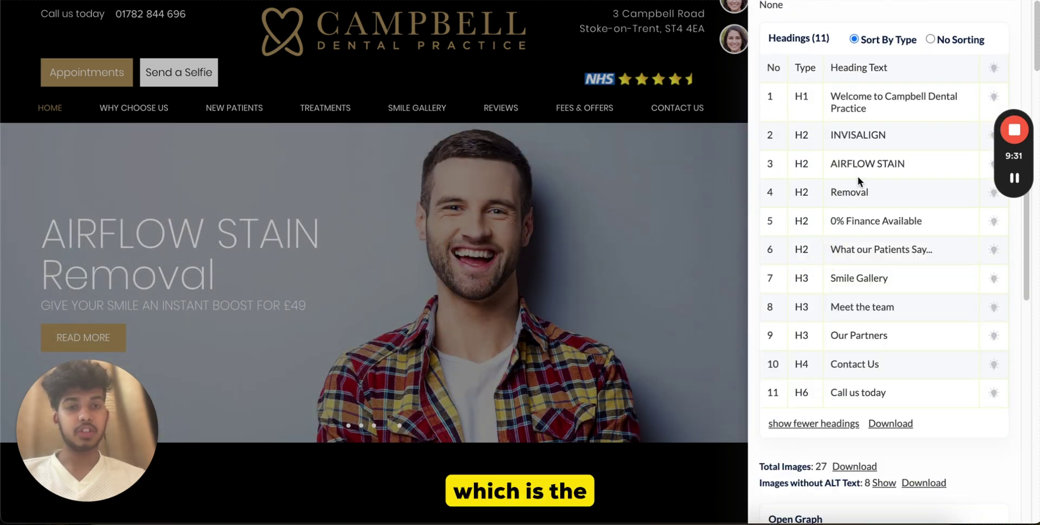
pyautogui.scroll(-10, 879, 331)
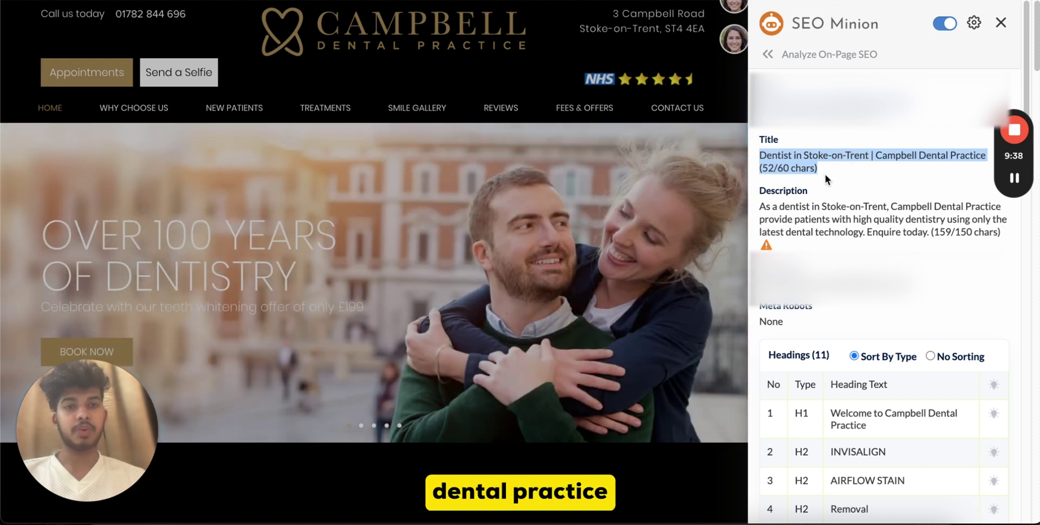
# Examine the page title and meta description in the on-page report for the keyword, location and practice name
pyautogui.click(769, 151)
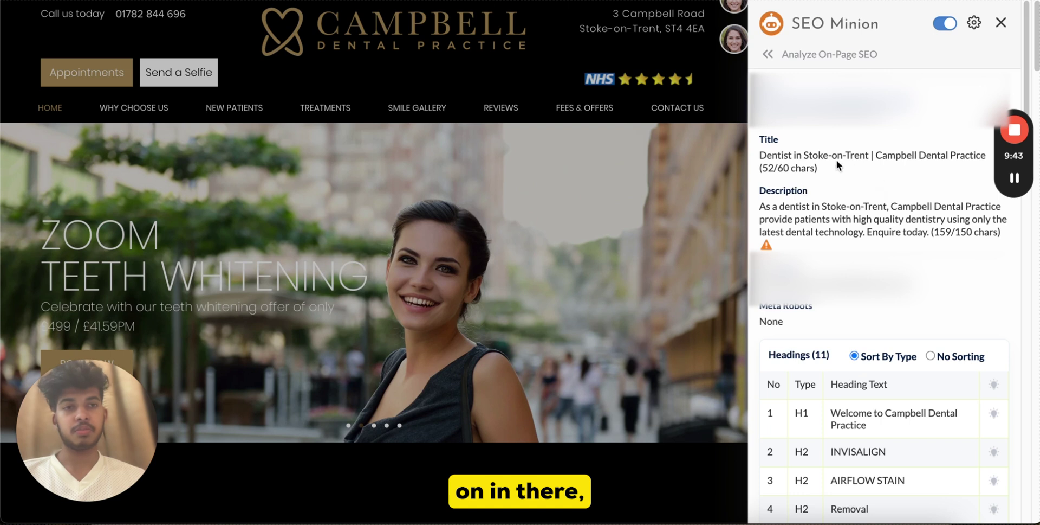
pyautogui.moveTo(876, 155); pyautogui.dragTo(986, 155)
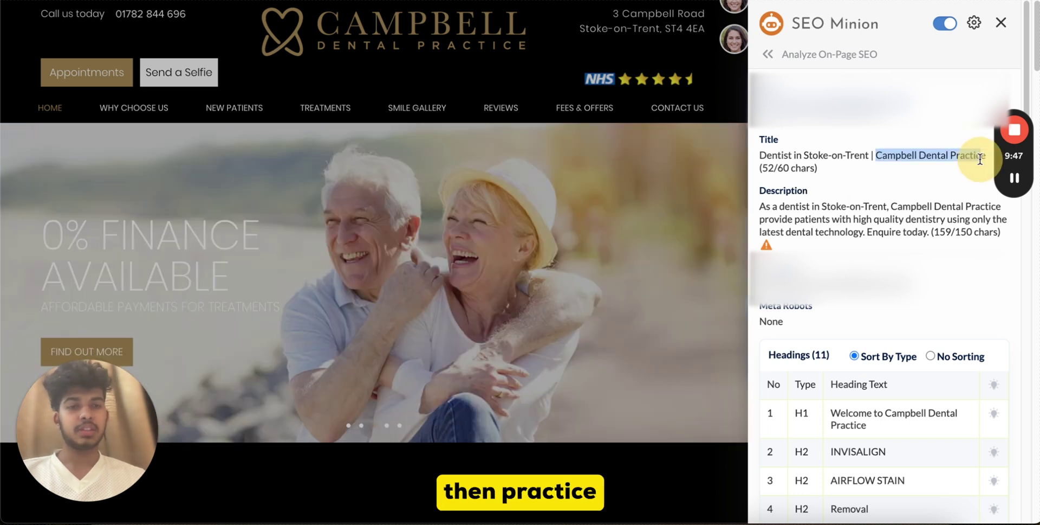
pyautogui.tripleClick(830, 205)
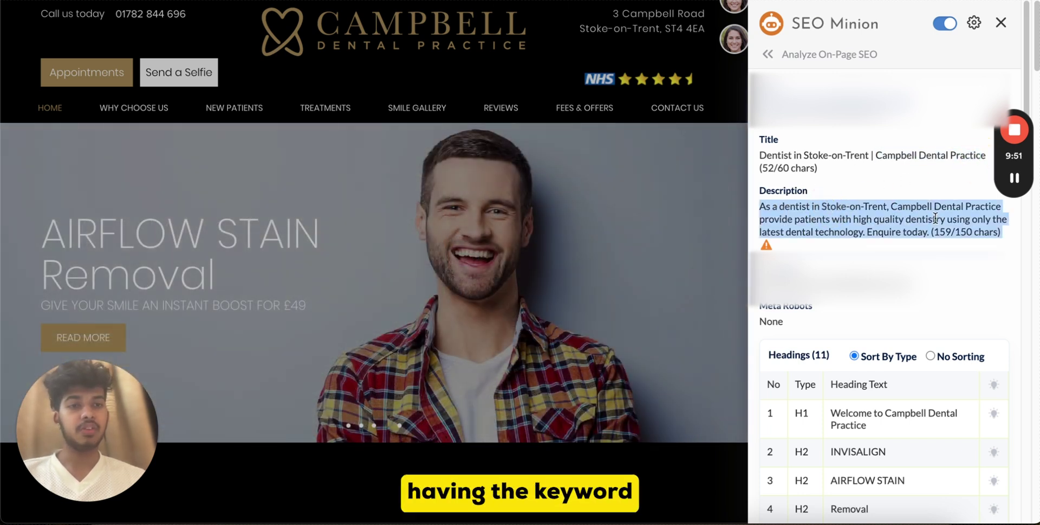
# Review the homepage's H1 to H6 headings and the rest of the on-page report for keyword use
pyautogui.scroll(-5, 894, 244)
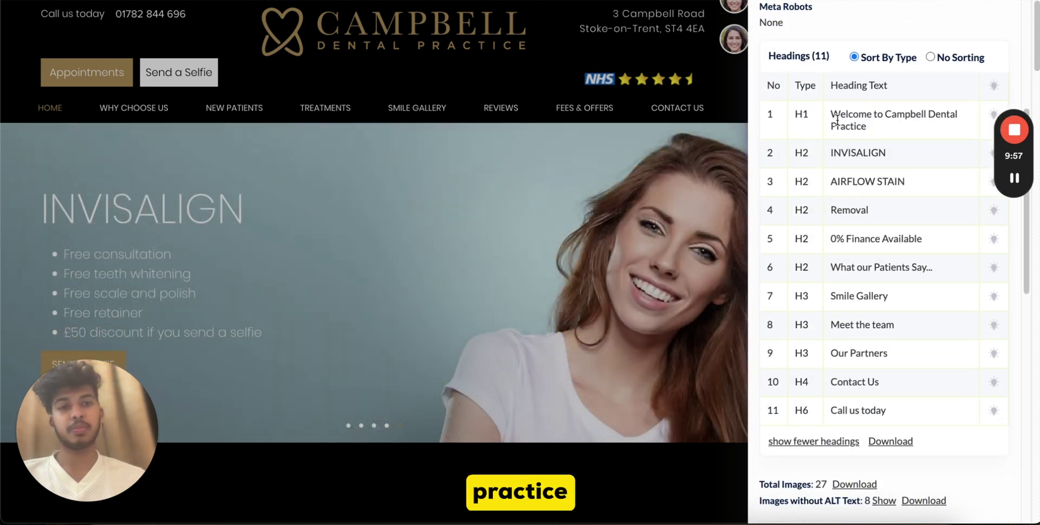
pyautogui.scroll(-1, 847, 115)
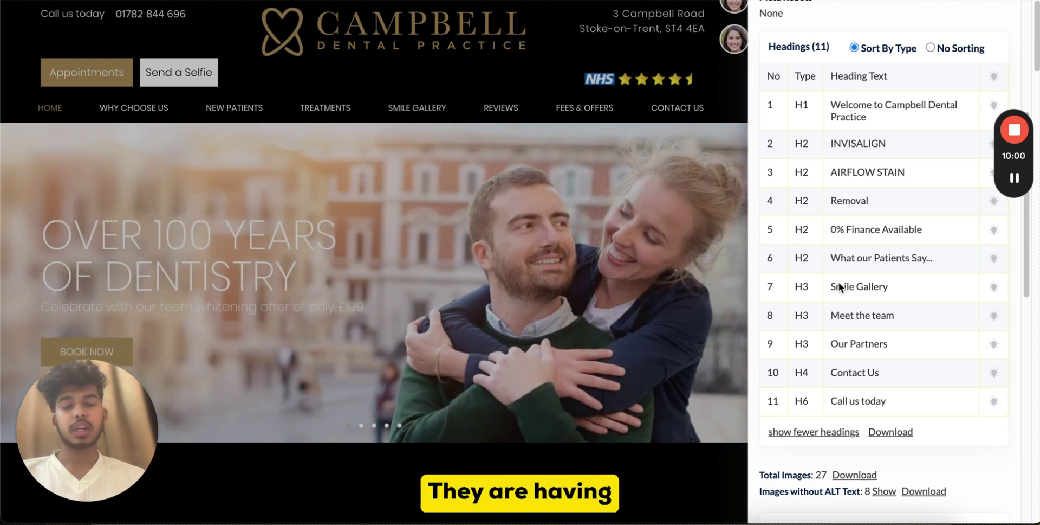
pyautogui.scroll(-3, 868, 319)
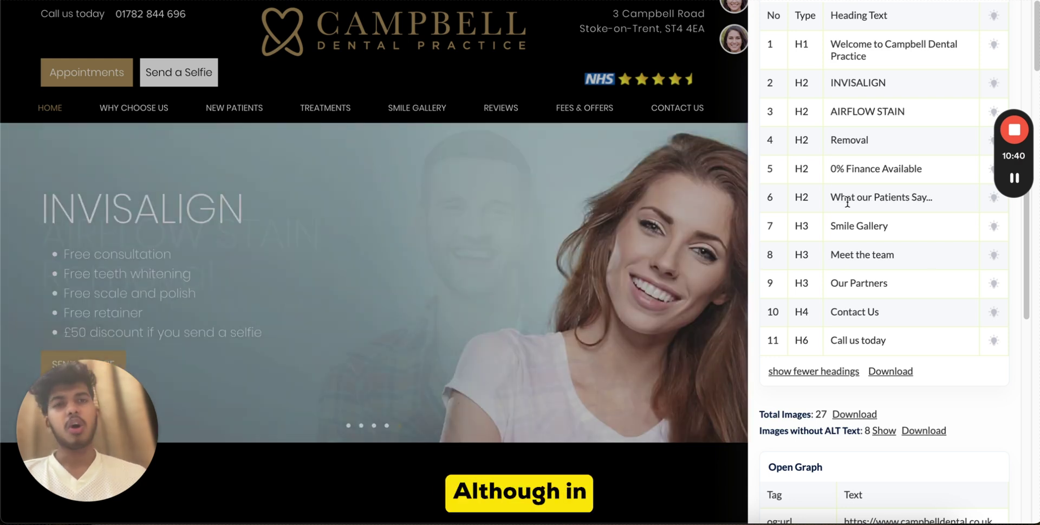
pyautogui.scroll(7, 847, 201)
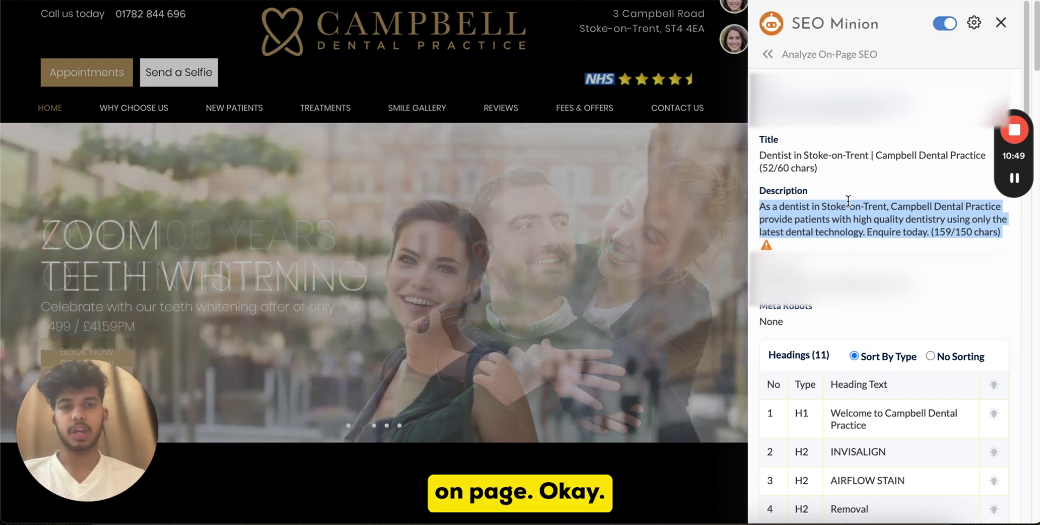
pyautogui.scroll(-10, 841, 209)
pyautogui.scroll(5, 841, 209)
pyautogui.scroll(6, 841, 209)
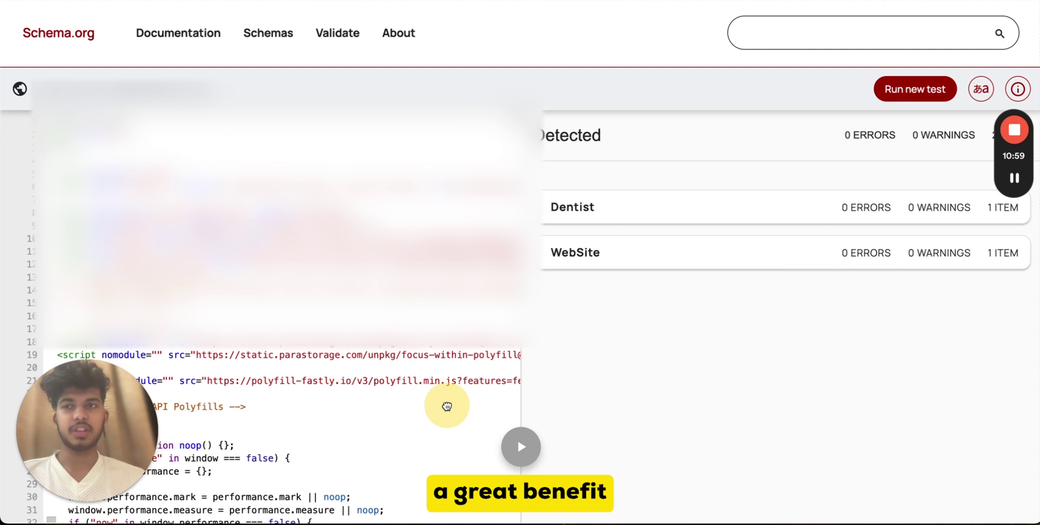
# Inspect the Dentist and WebSite structured data of the Campbell Dental Practice site in the Schema.org validator
pyautogui.click(586, 211)
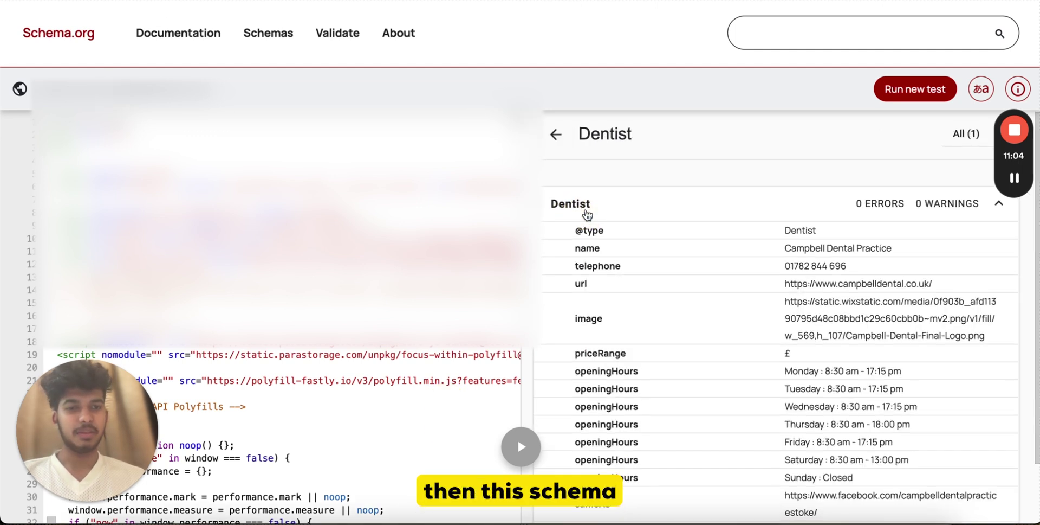
pyautogui.click(556, 138)
pyautogui.click(602, 254)
pyautogui.click(552, 143)
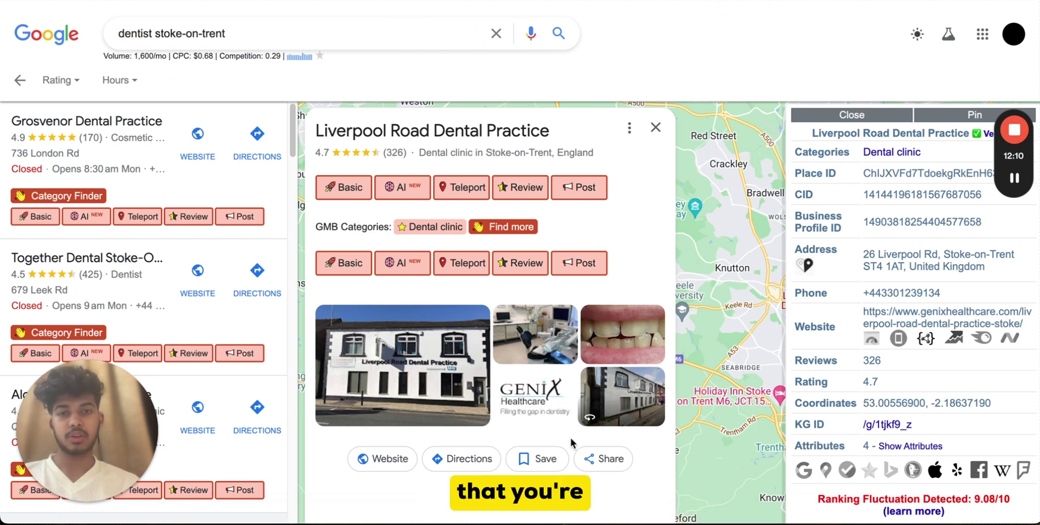
# Switch from the Google local results to the Google Maps results for "dentist in stoke on trent"
pyautogui.scroll(-2, 630, 207)
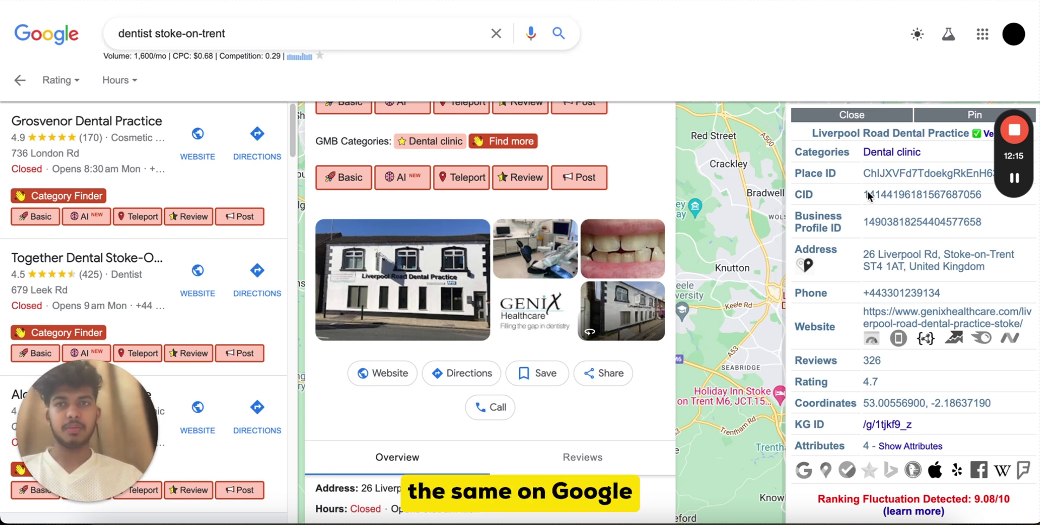
pyautogui.hotkey('ctrl', 'l')
pyautogui.write('maps')
pyautogui.press('Return')
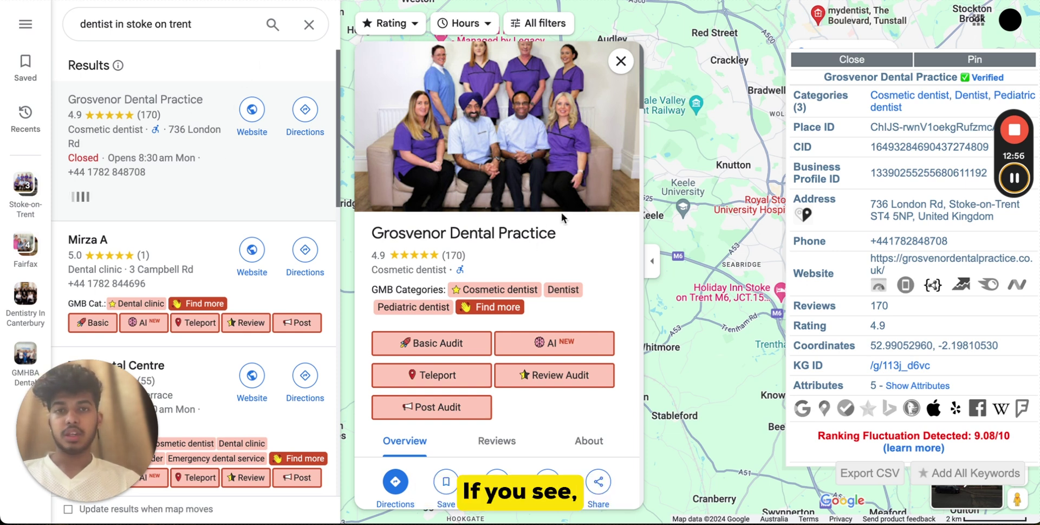
# Open the Together Dental Stoke-On-Trent profile and compare its photo with those of the other listed practices
pyautogui.moveTo(374, 190)
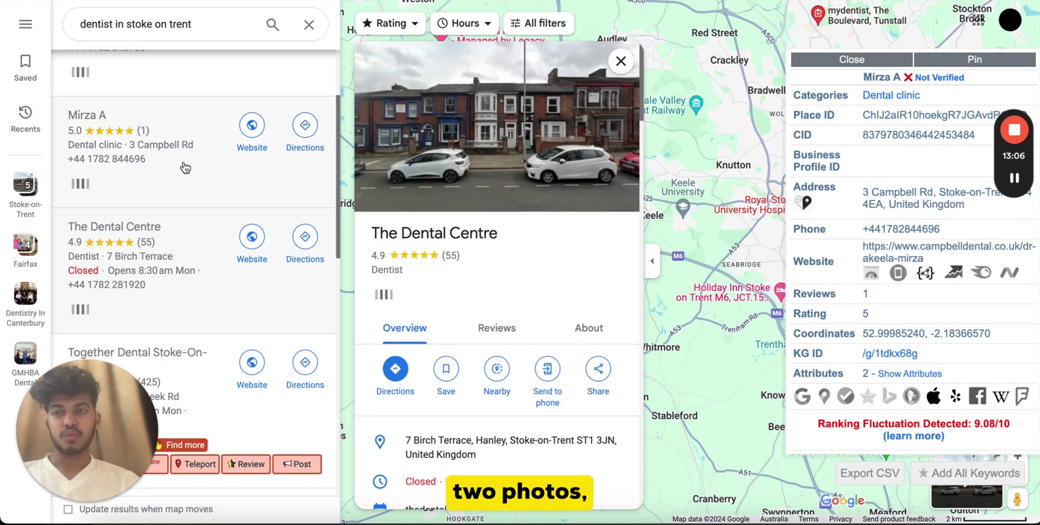
pyautogui.scroll(-3, 181, 167)
pyautogui.click(138, 168)
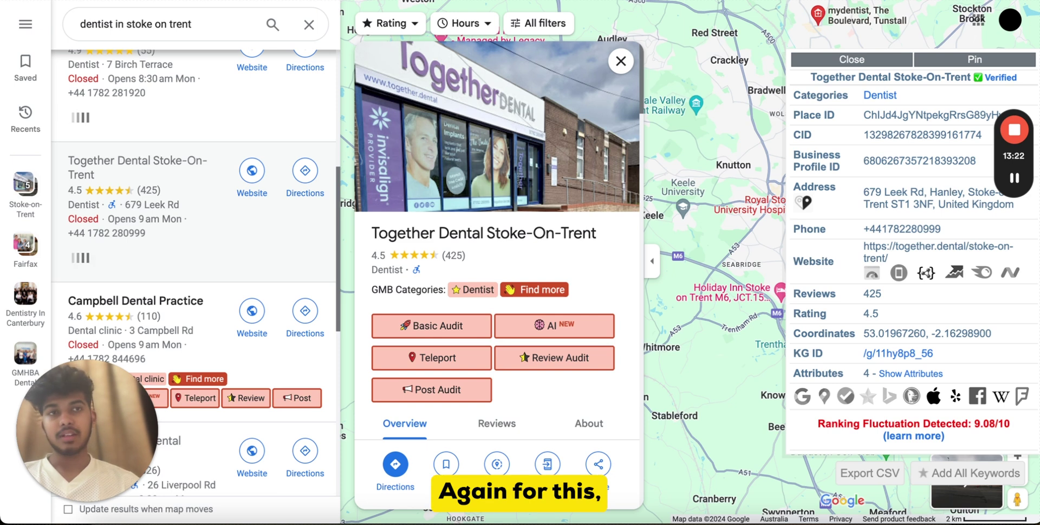
pyautogui.moveTo(1028, 189)
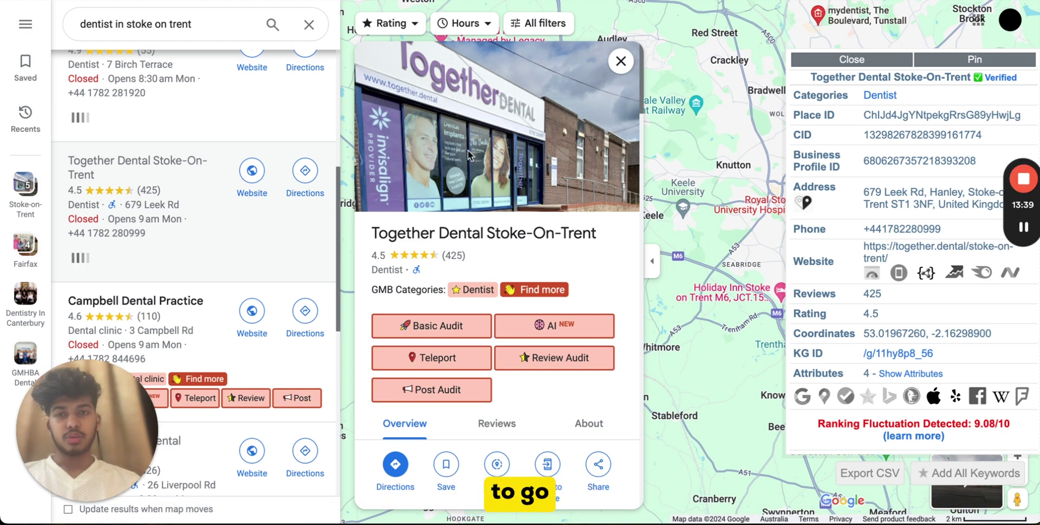
pyautogui.scroll(6, 206, 249)
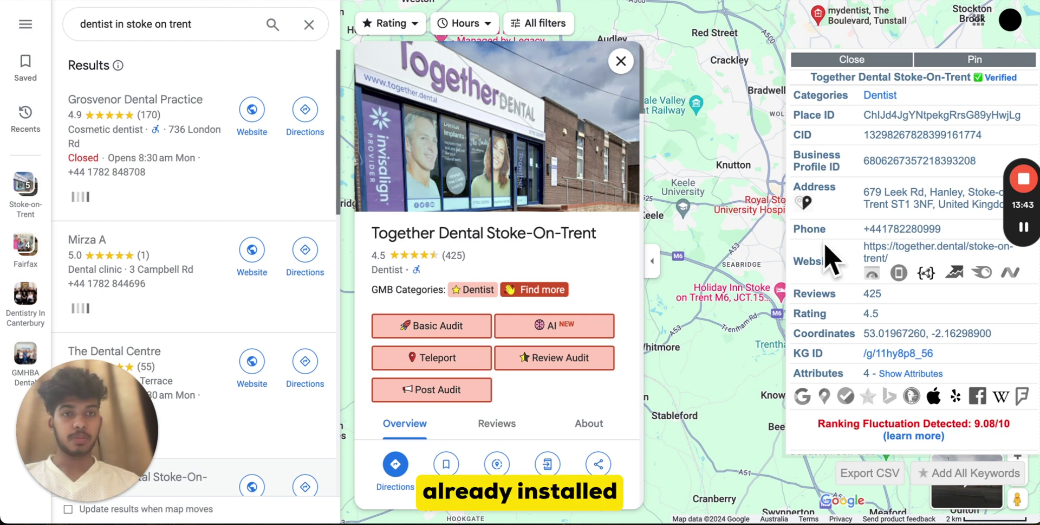
# Copy the Google Maps link address of the Together Dental Stoke-On-Trent listing from its business details
pyautogui.rightClick(825, 402)
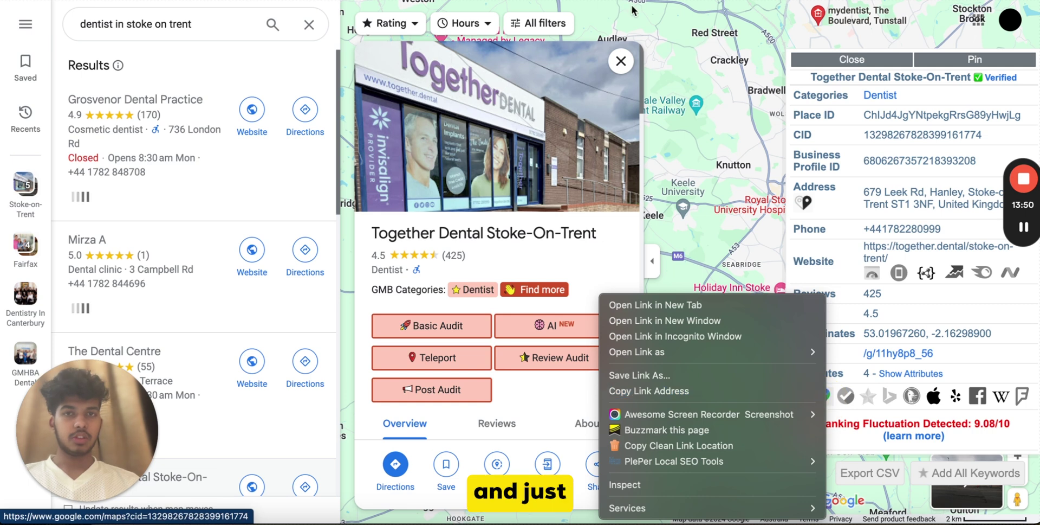
pyautogui.click(649, 390)
pyautogui.rightClick(820, 401)
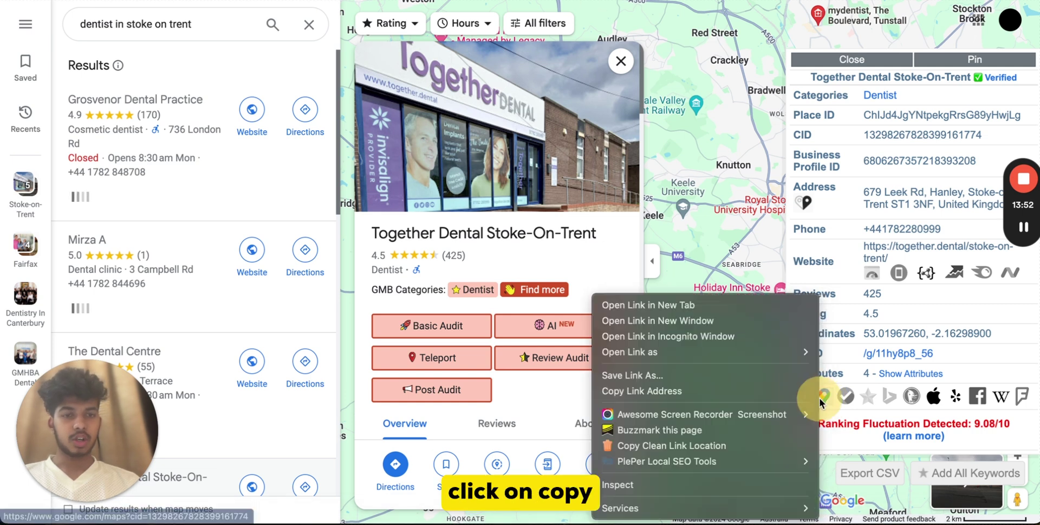
pyautogui.click(775, 391)
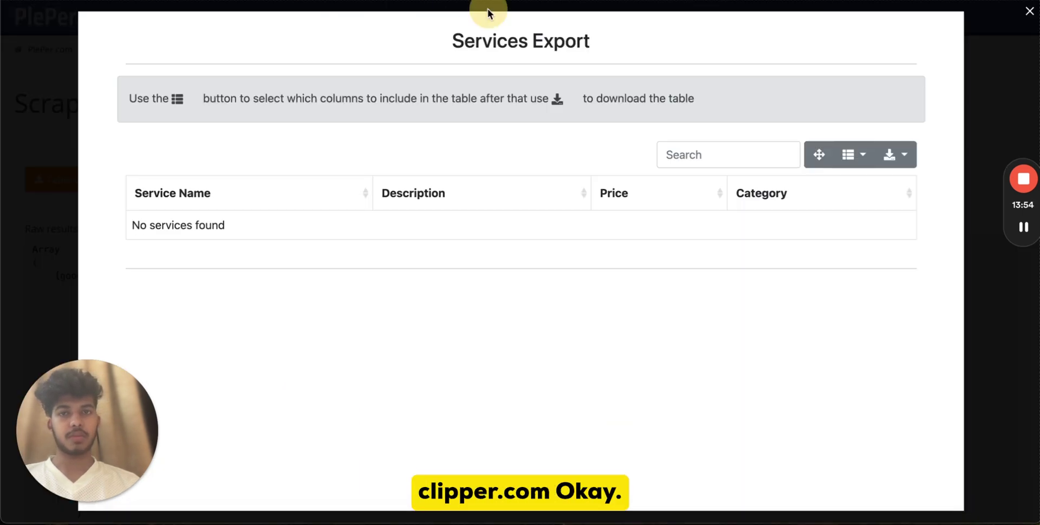
# Open PlePer's Scrape Google Listing Services tool and scrape the services using the copied Google Maps link
pyautogui.click(1030, 13)
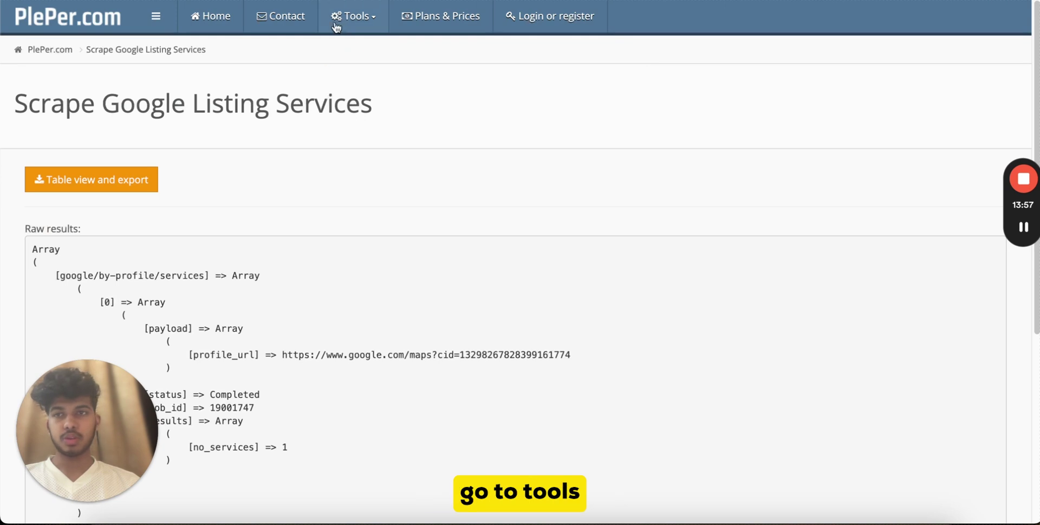
pyautogui.click(364, 25)
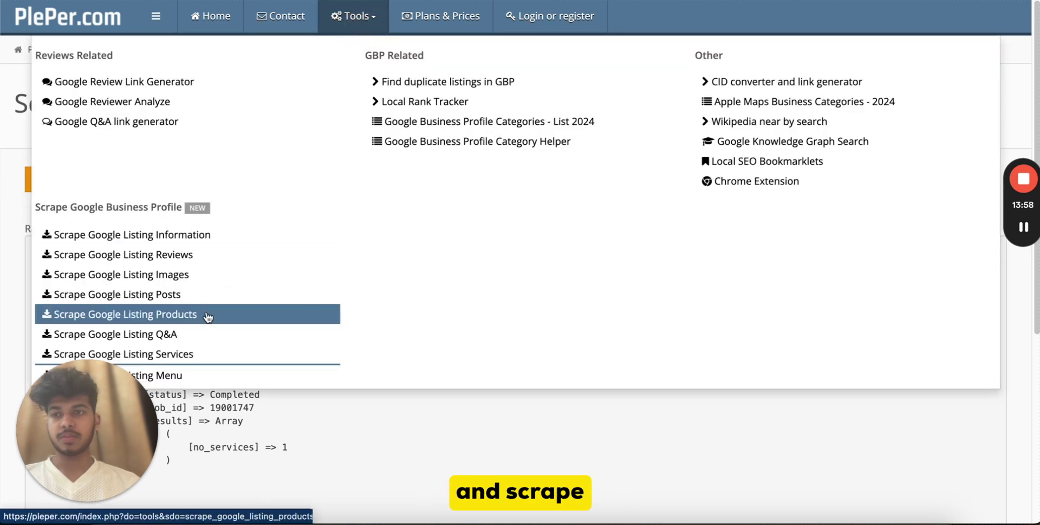
pyautogui.click(162, 355)
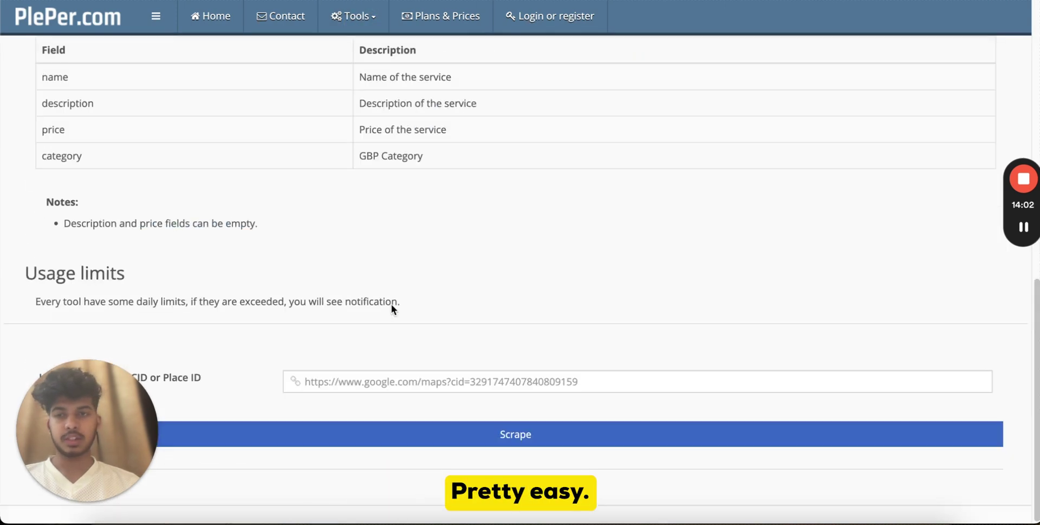
pyautogui.click(406, 384)
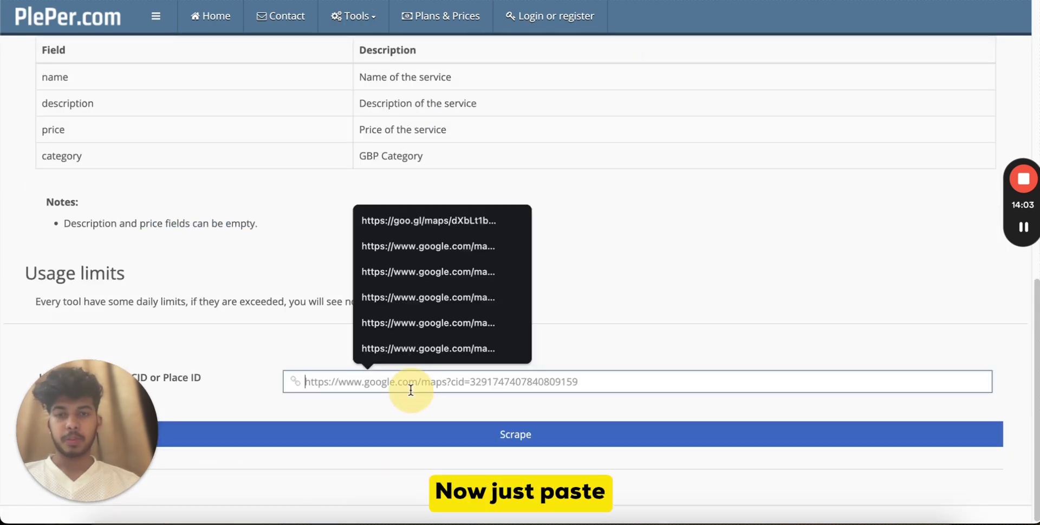
pyautogui.hotkey('ctrl', 'v')
pyautogui.press('Return')
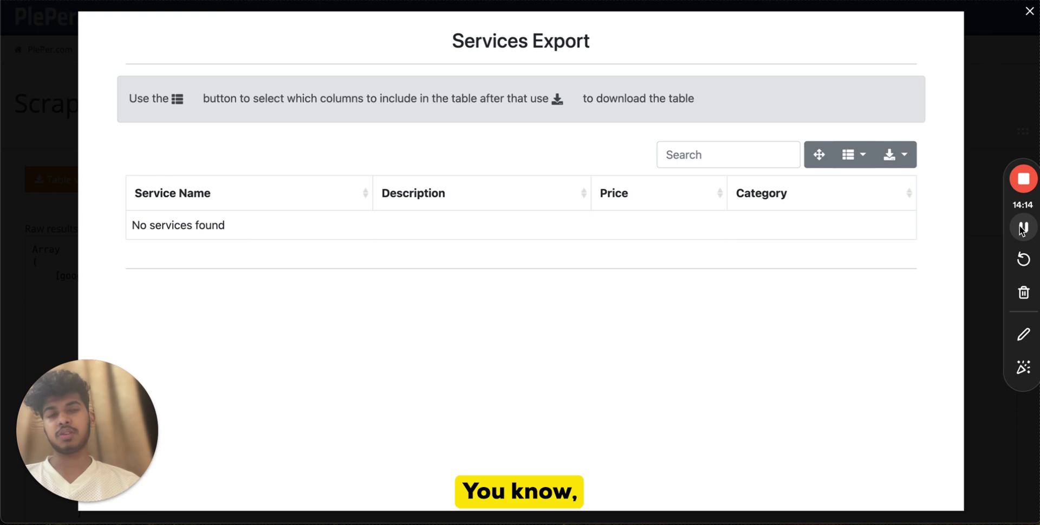
# Close the services export and look over PlePer's list of Google Business Profile scraping tools
pyautogui.click(670, 28)
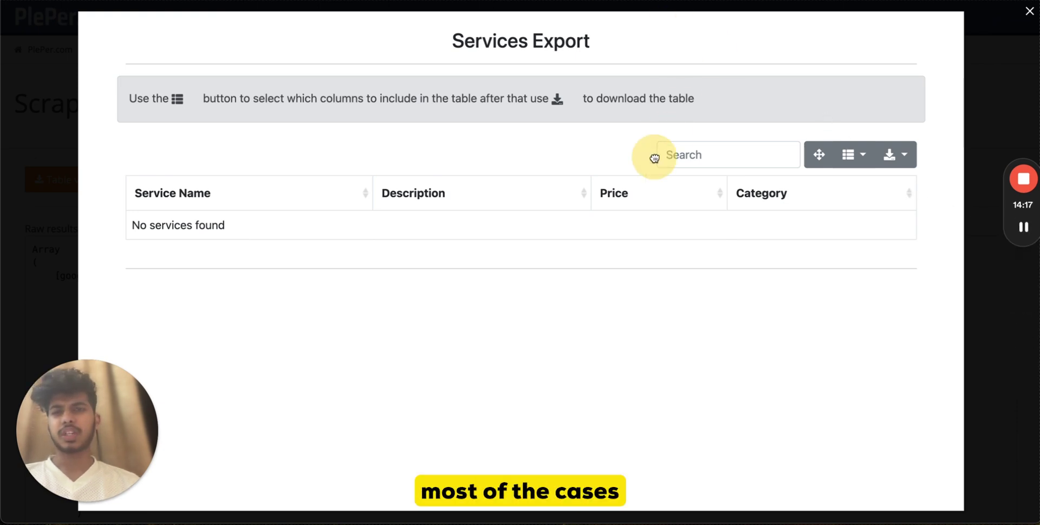
pyautogui.click(1029, 11)
pyautogui.click(353, 13)
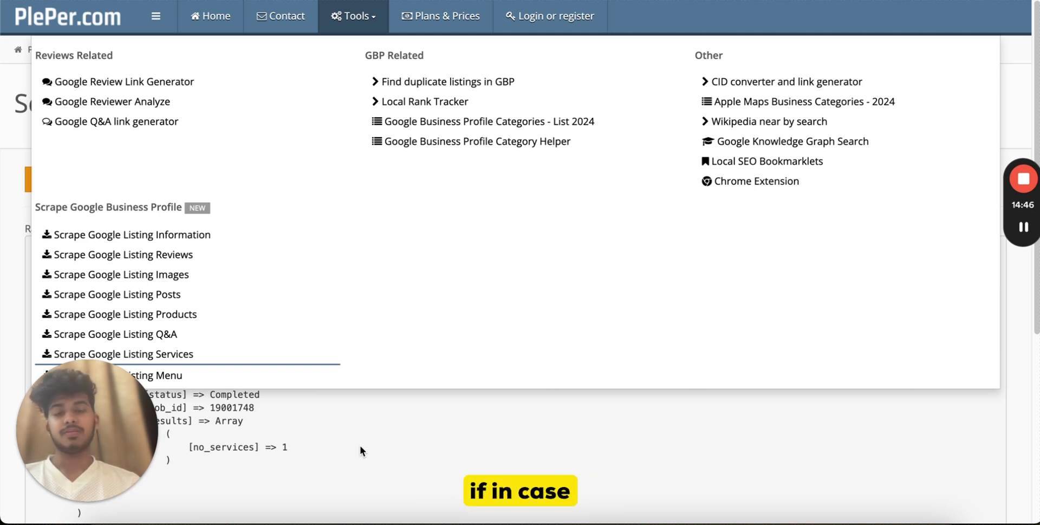
pyautogui.click(89, 504)
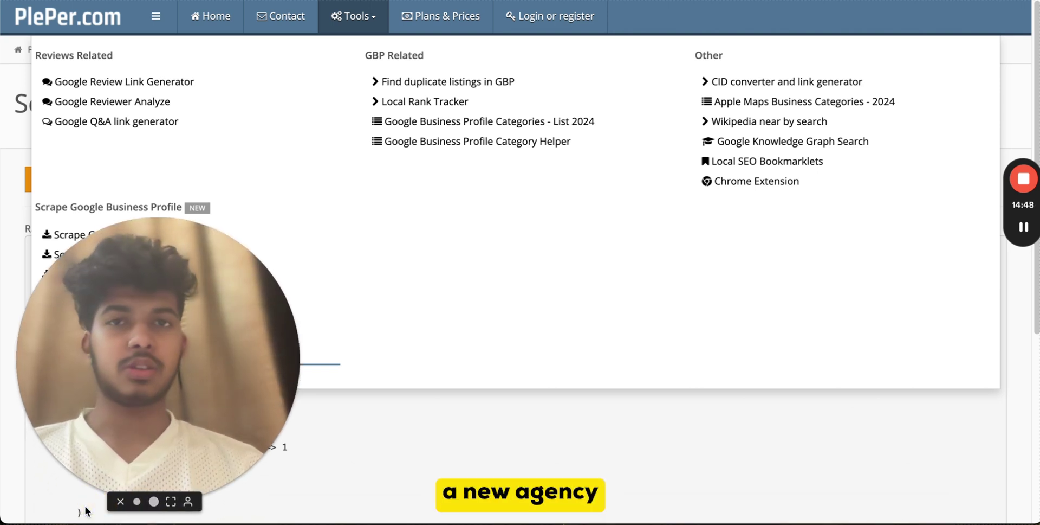